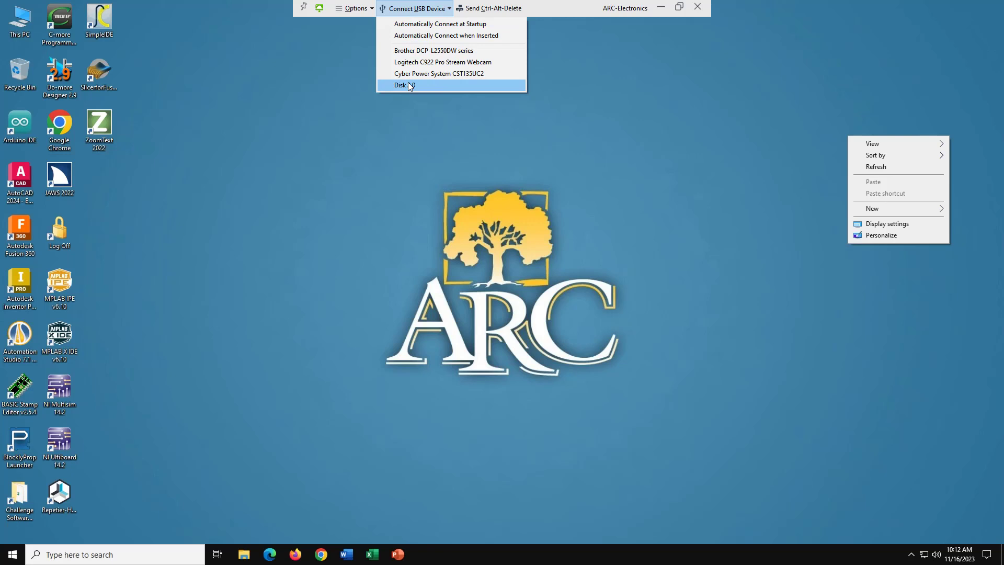
Connect the USB disk to the remote desktop and show This PC in File Explorer.
click(409, 84)
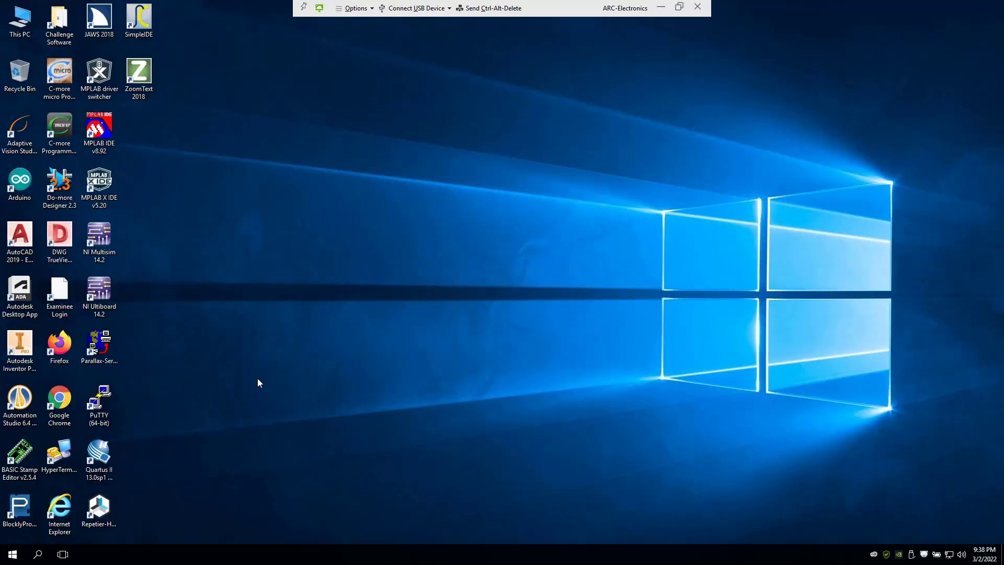
click(16, 556)
right_click(16, 555)
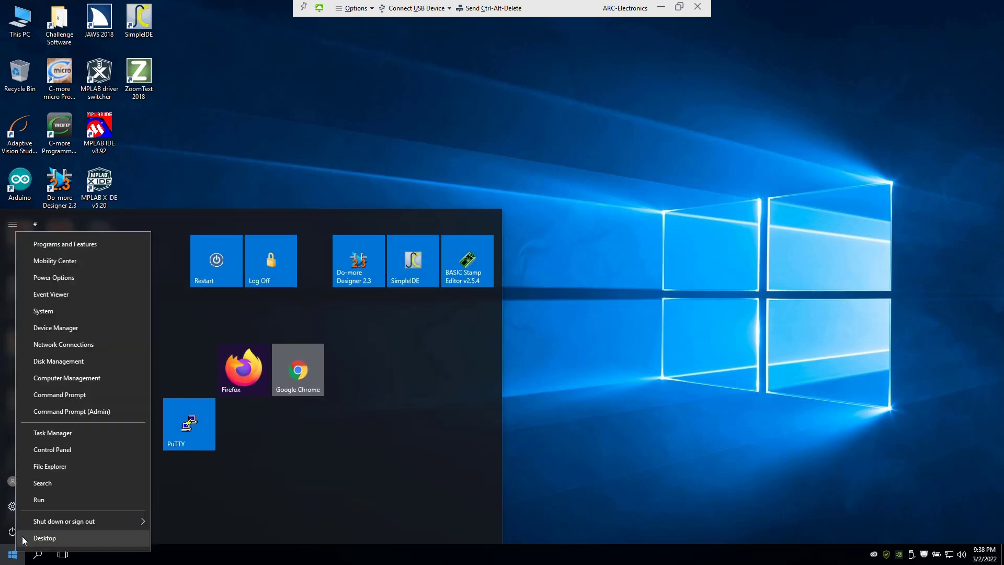
click(49, 466)
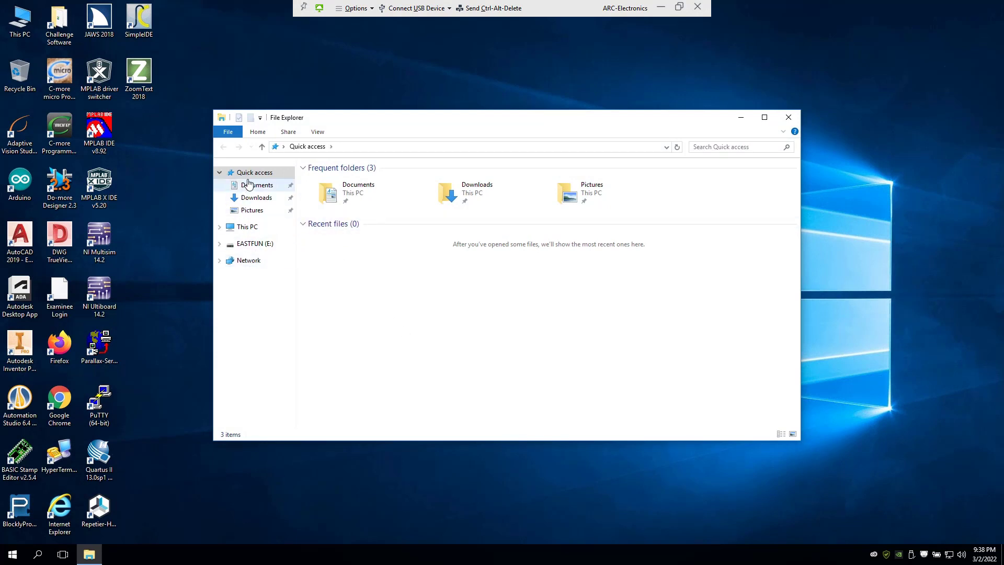
click(250, 227)
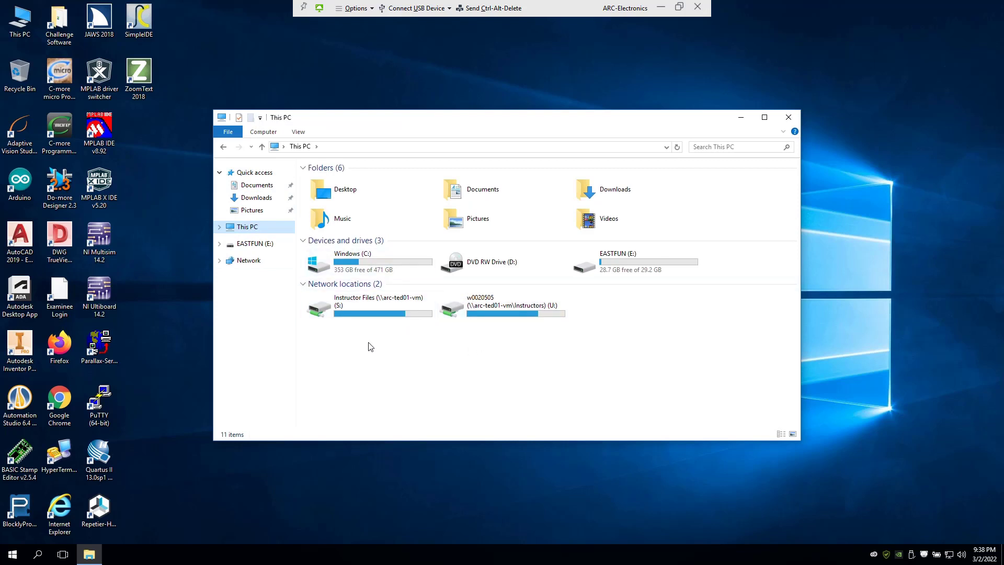
Open the VHDL Lab folder inside the instructor's ET335 folder on the Instructor Files (S:) network drive.
double_click(366, 306)
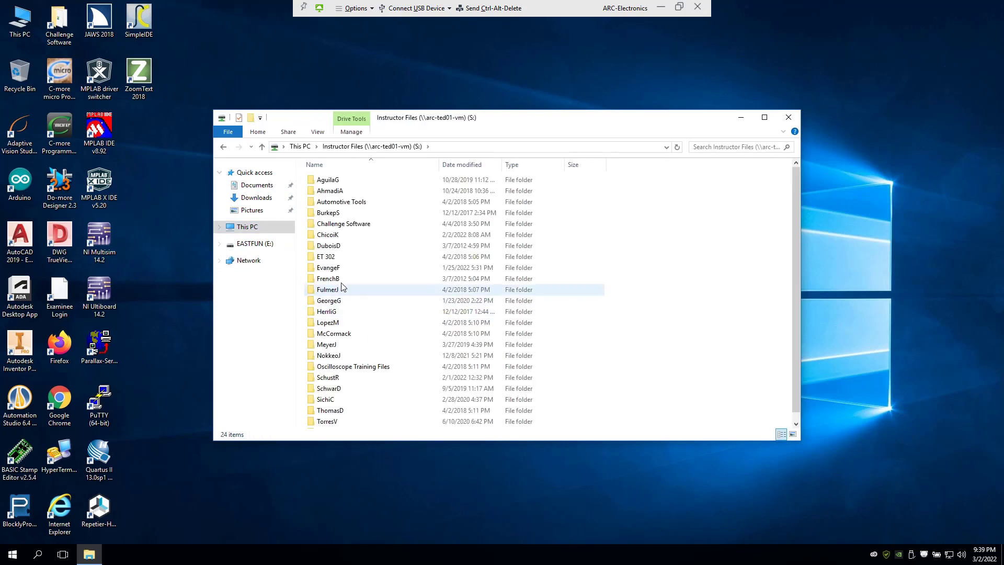
double_click(342, 302)
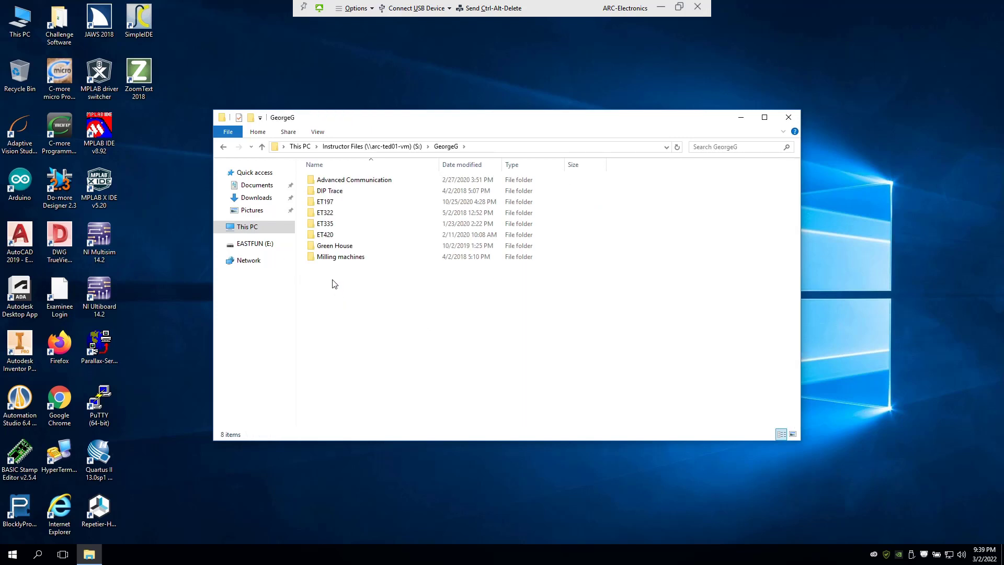
double_click(331, 225)
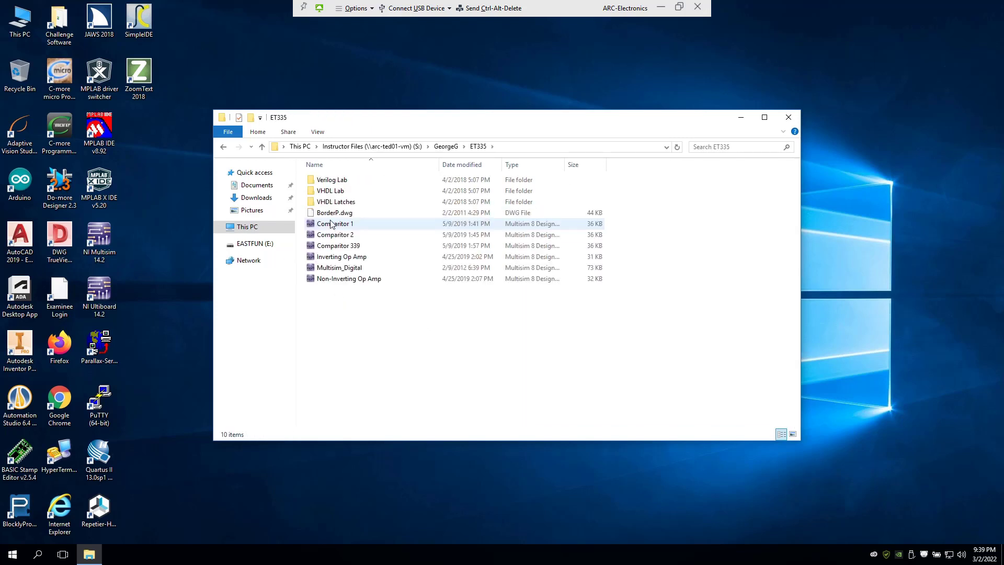
double_click(332, 191)
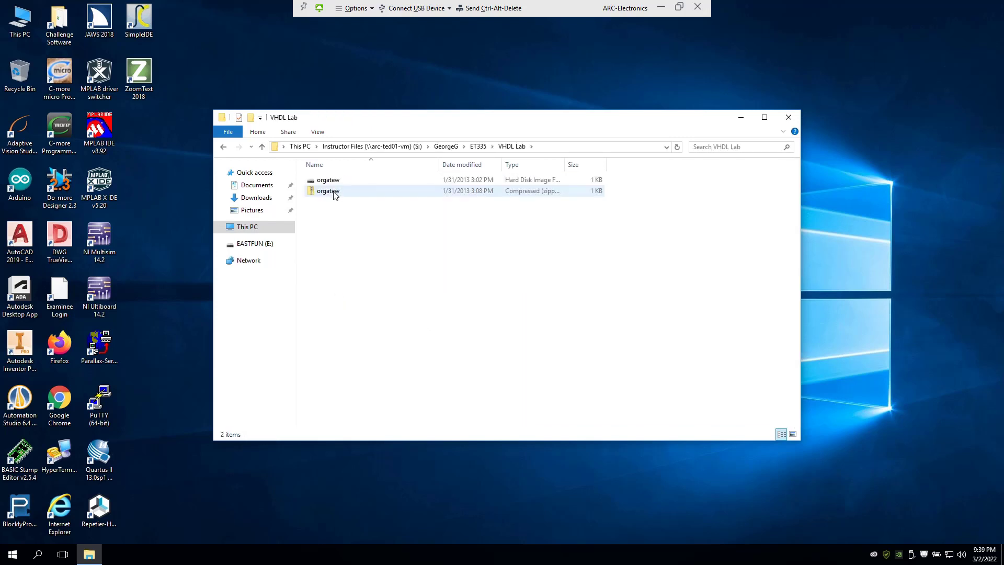
Try to open the orgatew hard disk image file in the VHDL Lab folder.
double_click(328, 180)
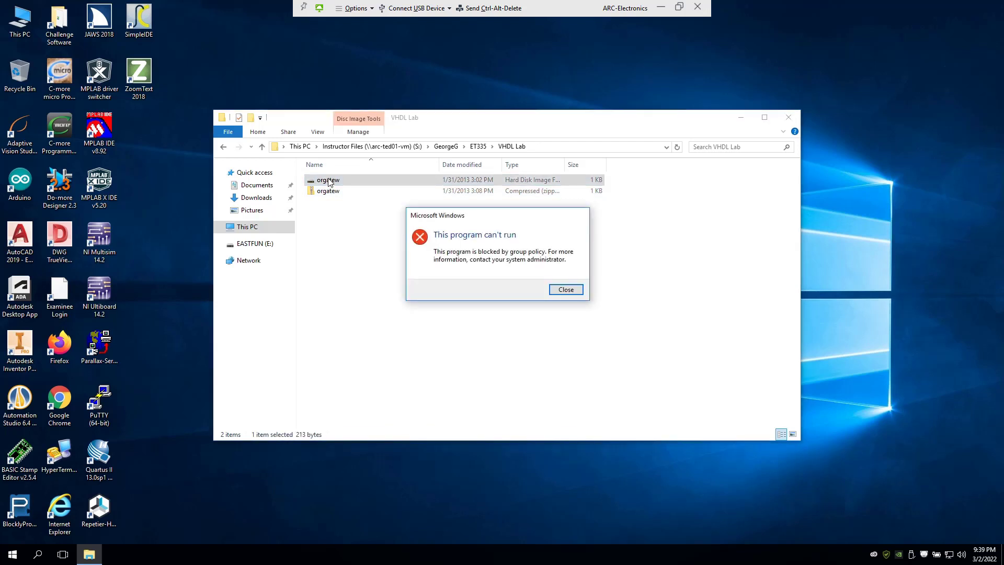
click(566, 290)
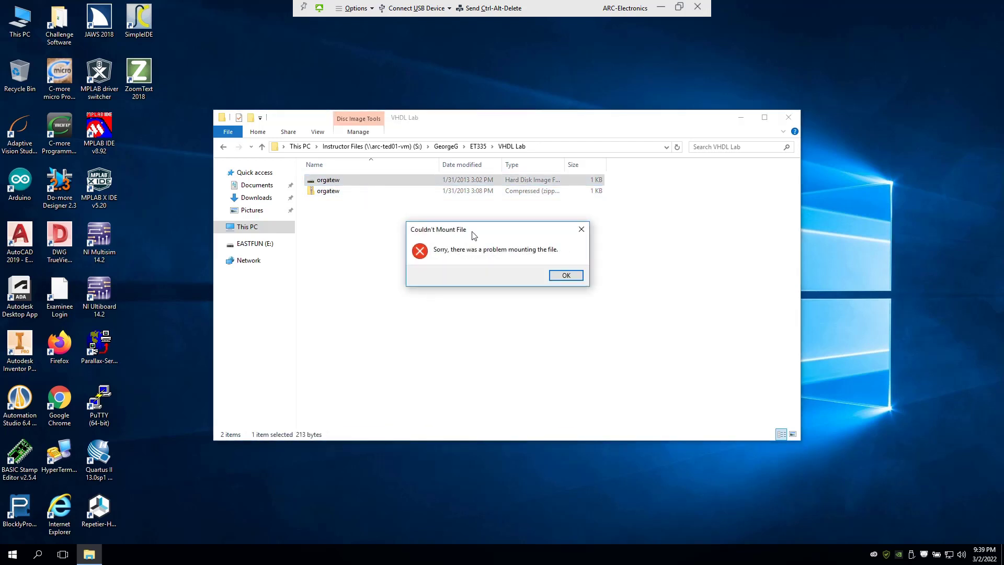
click(580, 231)
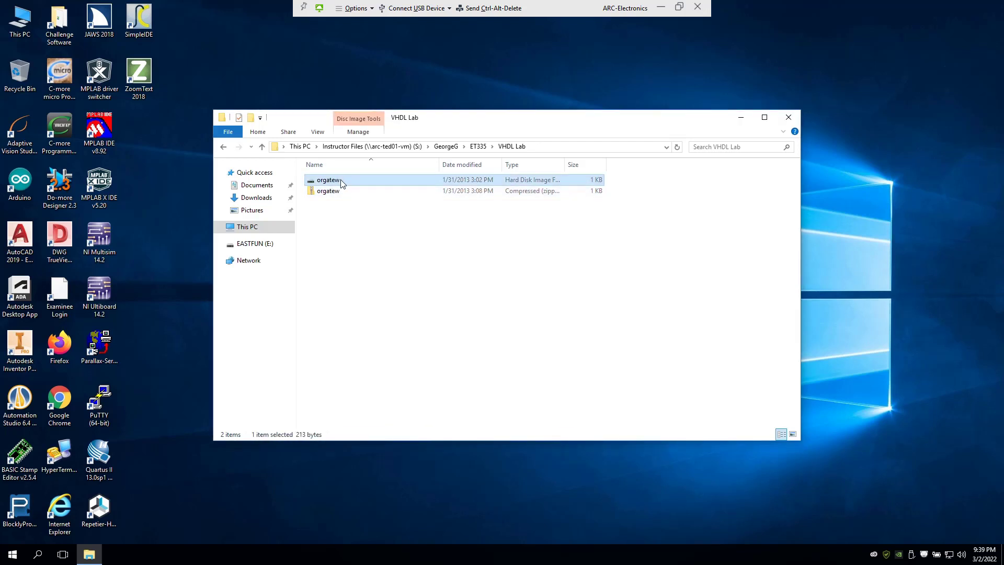
Copy the orgatew hard disk image file from the VHDL Lab folder to the desktop.
drag(266, 203, 175, 290)
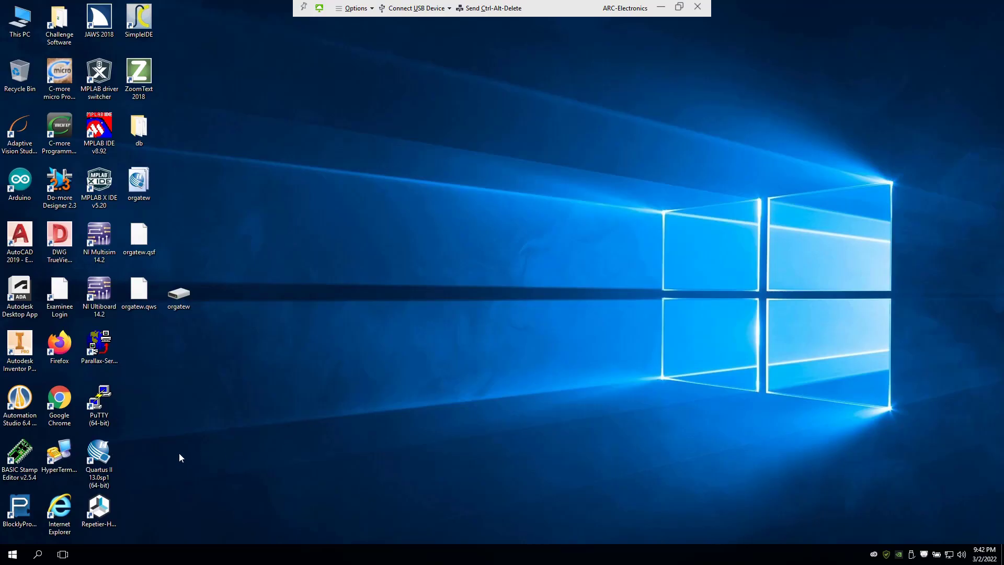
Launch Quartus II 13.0sp1 and start a new project, going past the wizard's introduction page.
click(104, 460)
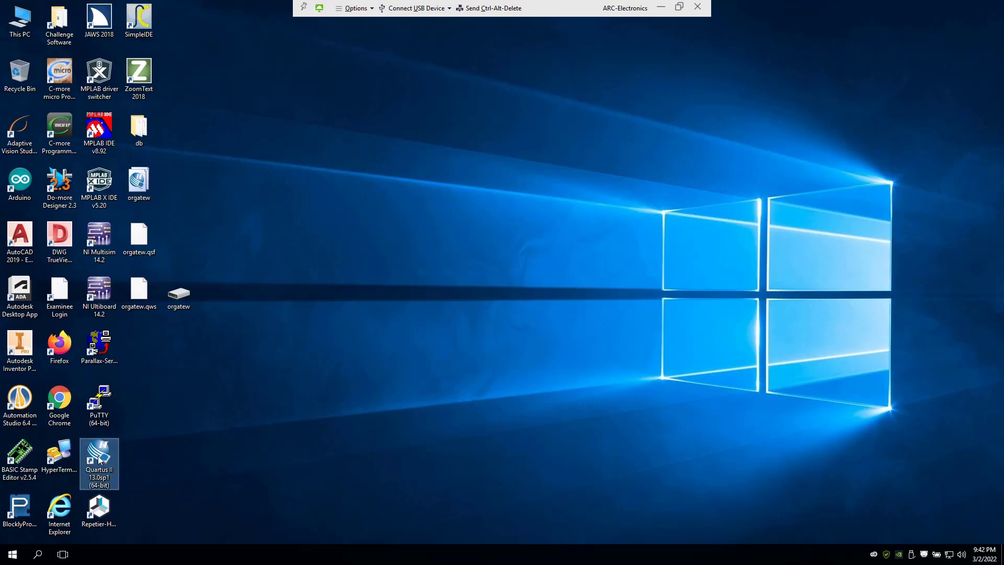
double_click(104, 460)
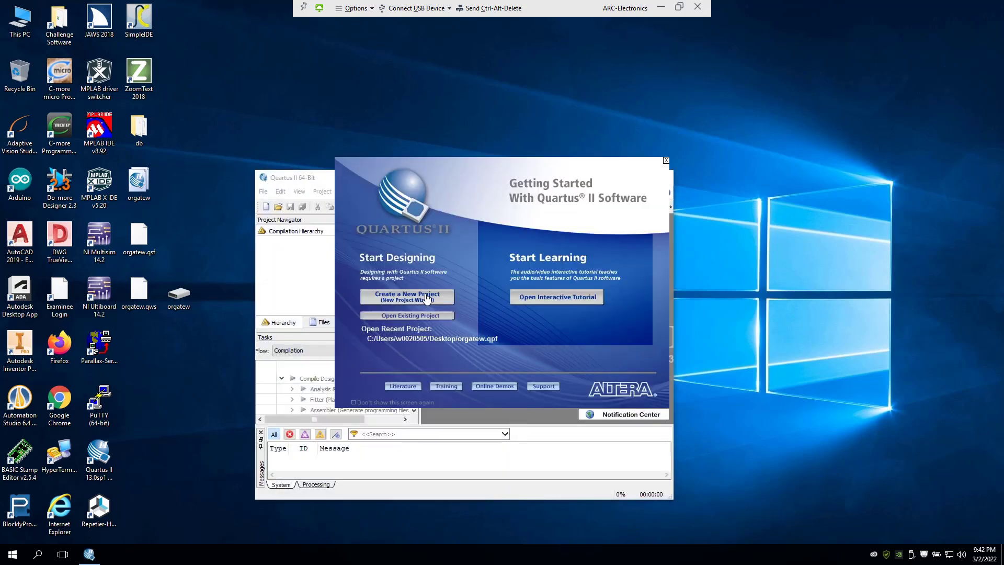
click(427, 297)
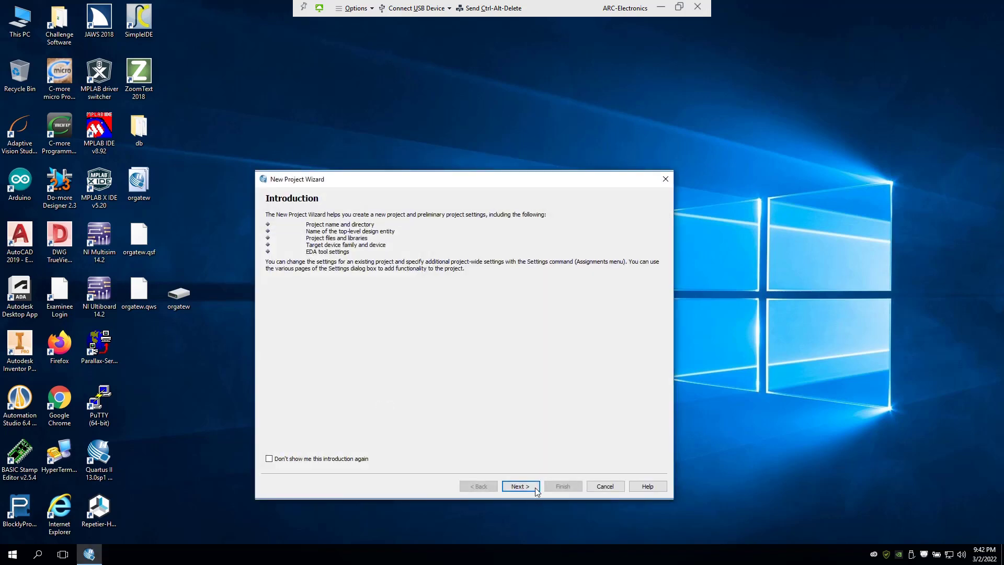
click(535, 487)
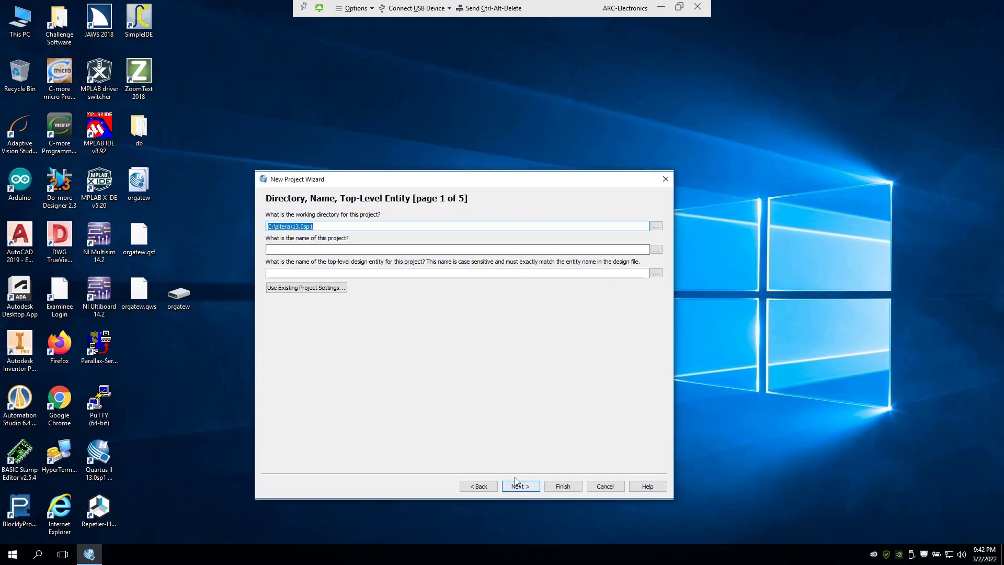
Set the project's working directory to the Desktop folder.
click(656, 226)
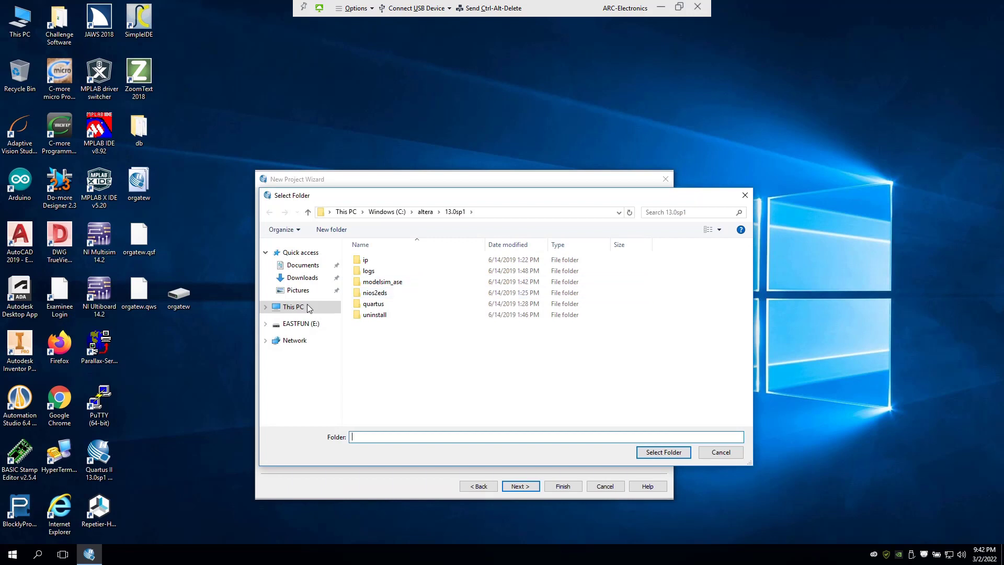
click(303, 310)
double_click(387, 271)
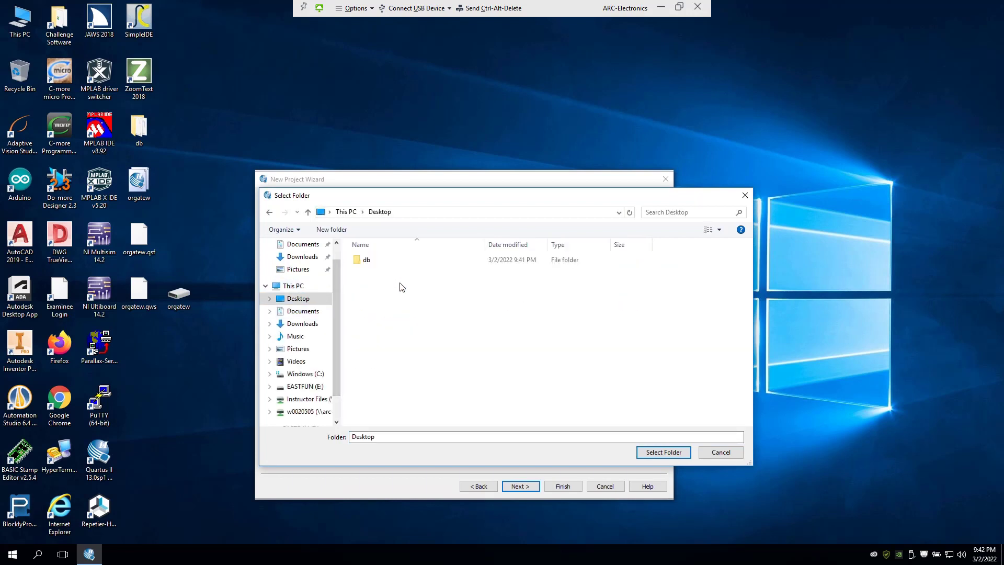
click(655, 453)
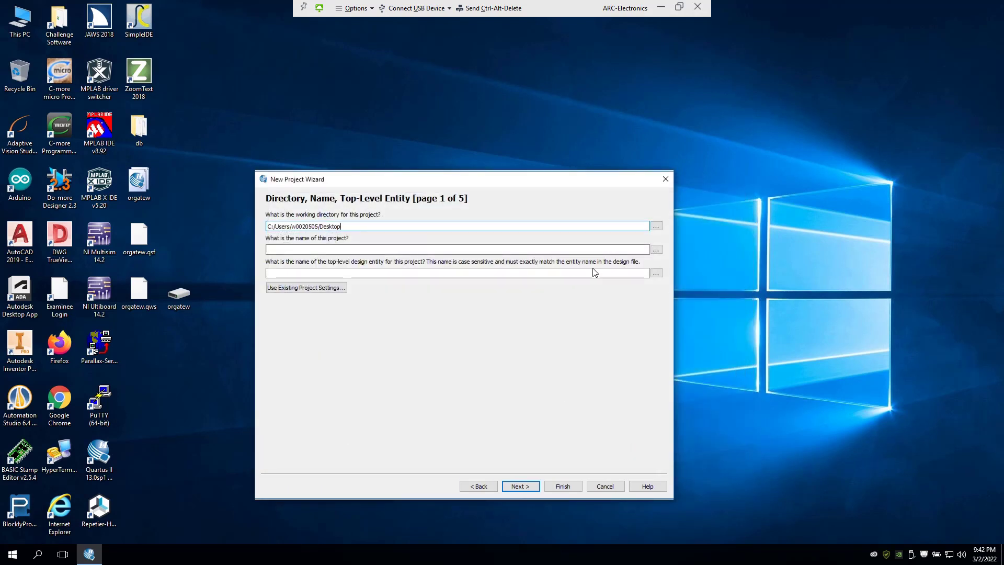
Name the project and its top-level entity orgatew by picking the orgatew file on the Desktop.
click(656, 250)
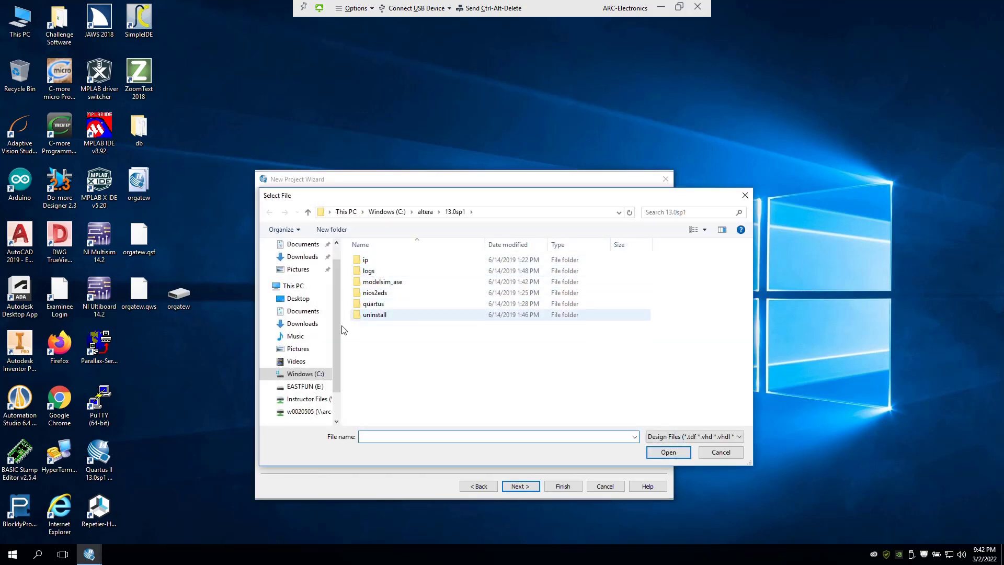
click(298, 299)
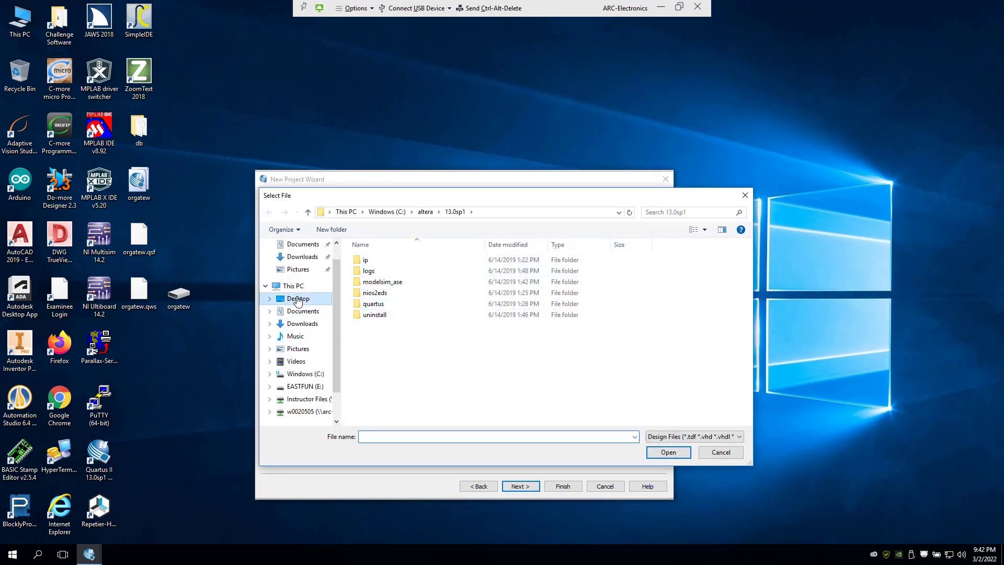
double_click(373, 271)
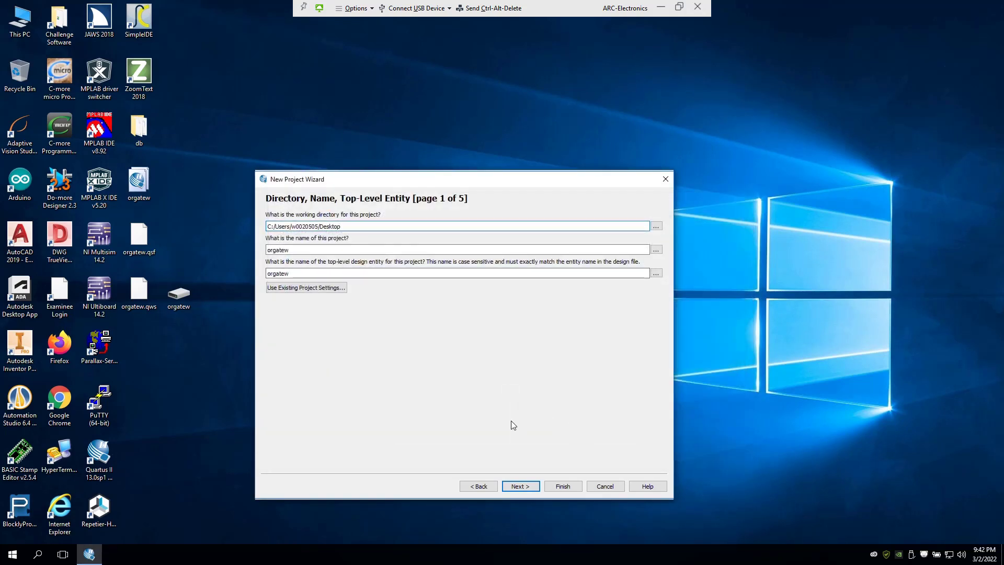
Delete the existing orgatew project and its settings, and continue with the New Project Wizard.
click(520, 486)
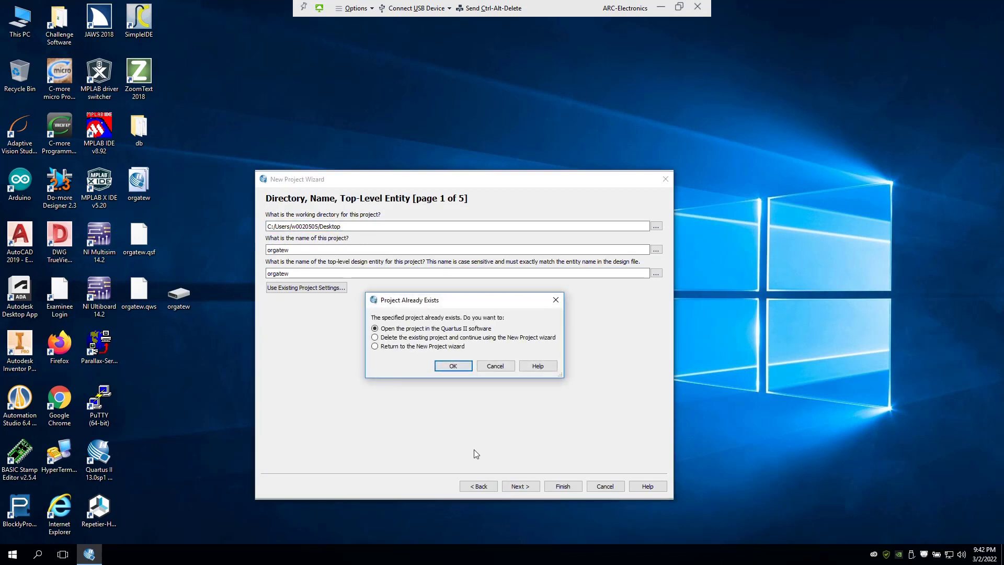
click(410, 339)
click(456, 367)
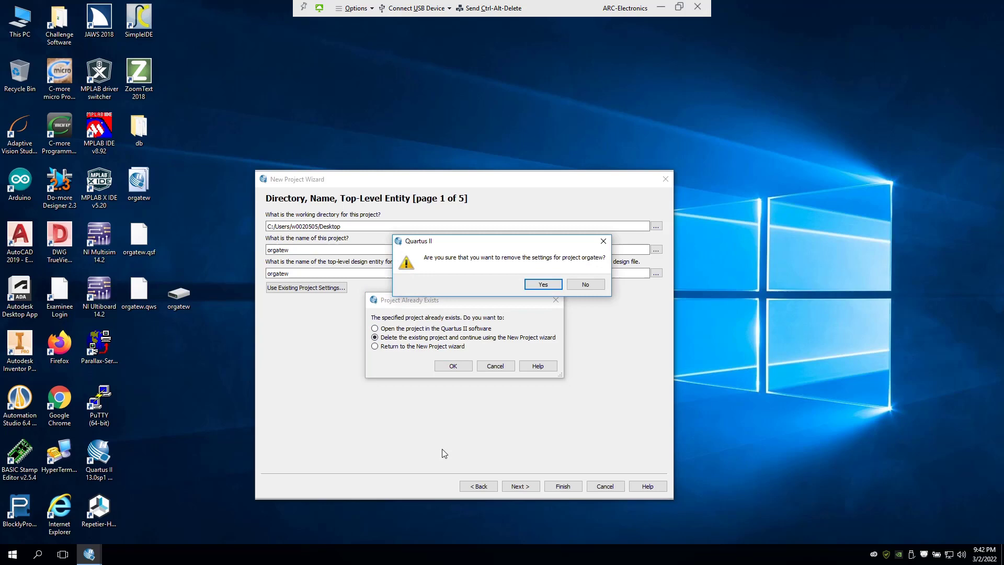
click(533, 285)
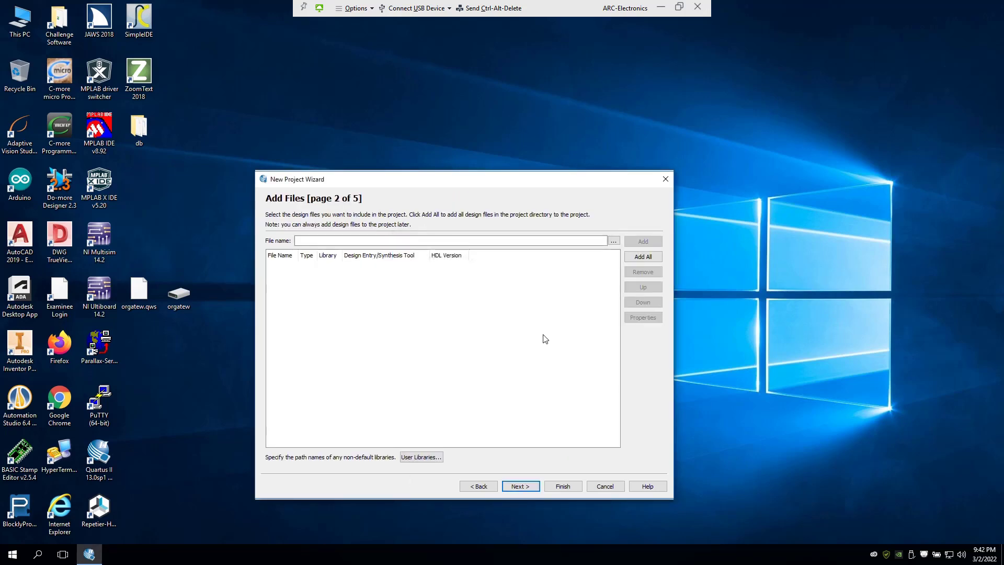
Add the design file orgatew.vhd from the Desktop to the project and continue to the device settings.
click(614, 241)
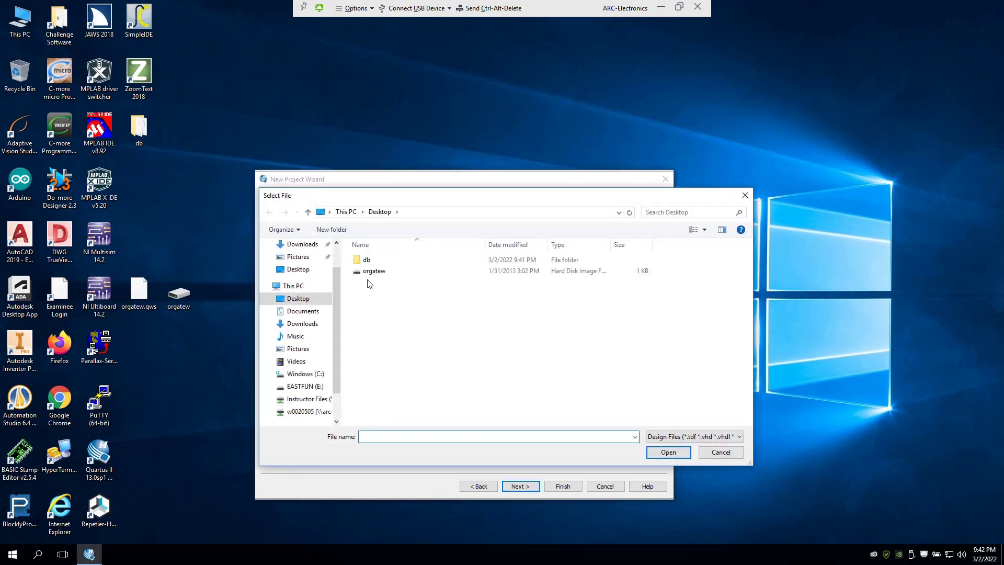
click(372, 271)
click(668, 453)
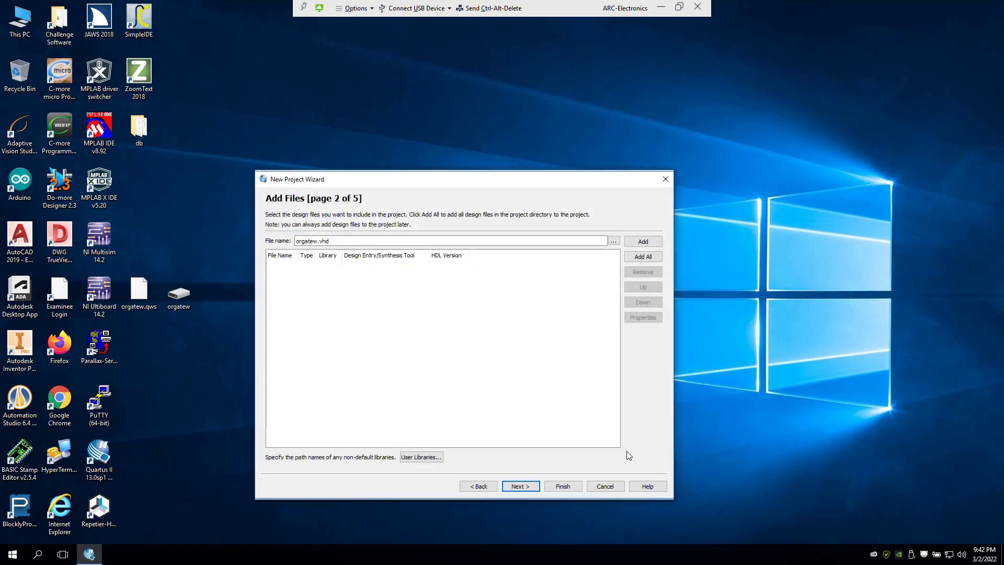
click(644, 242)
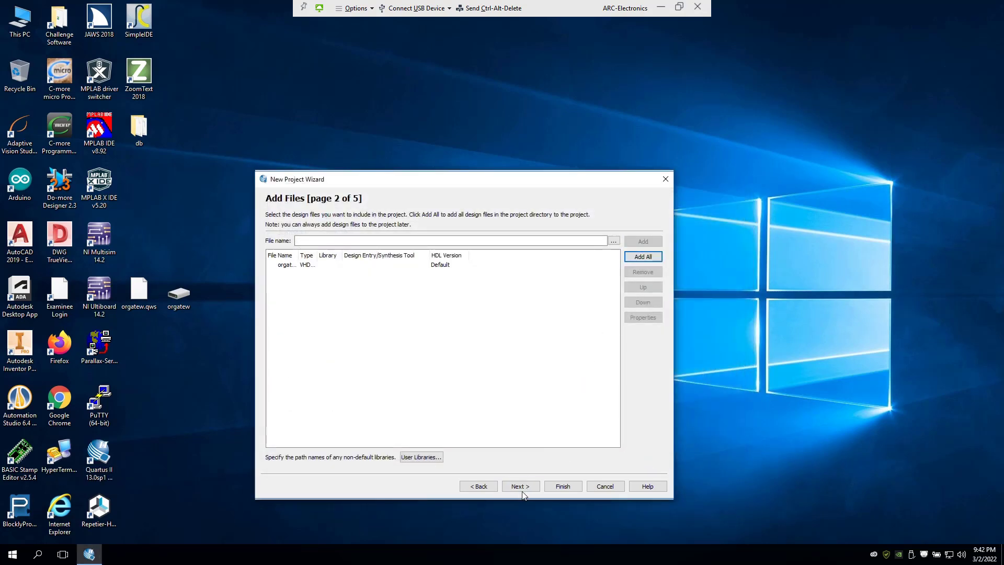
click(521, 486)
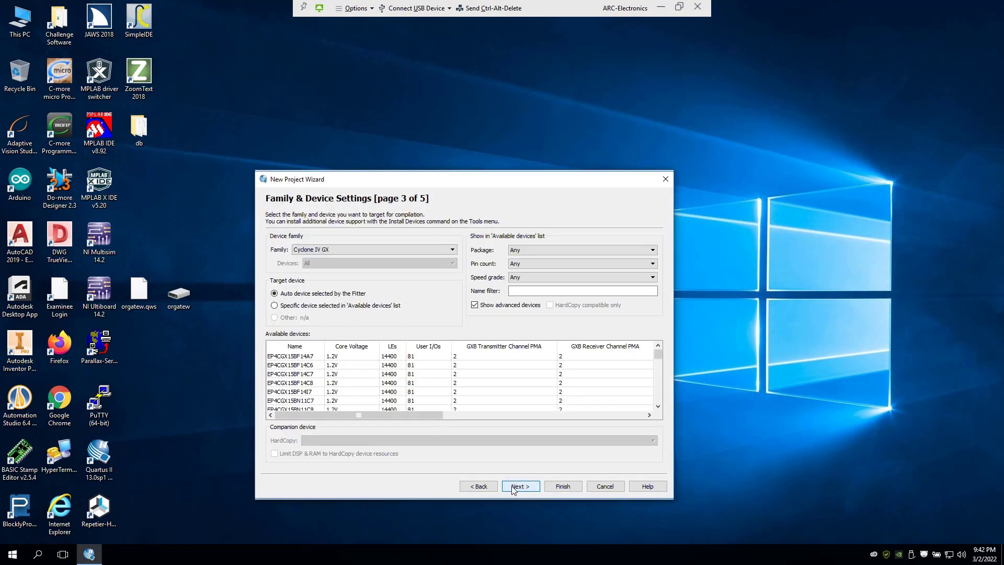
Set the target device family to Cyclone III.
click(341, 250)
click(344, 266)
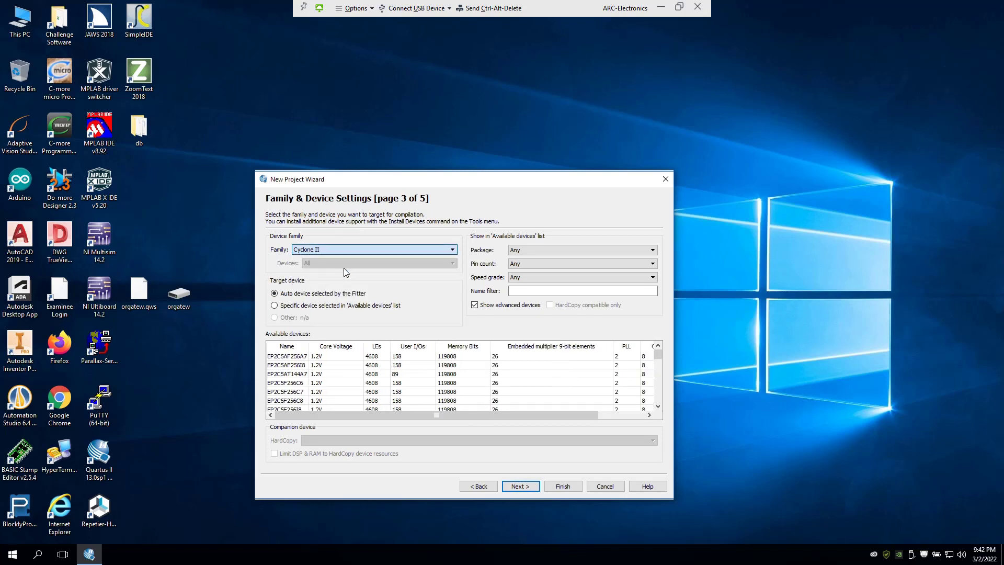
click(388, 250)
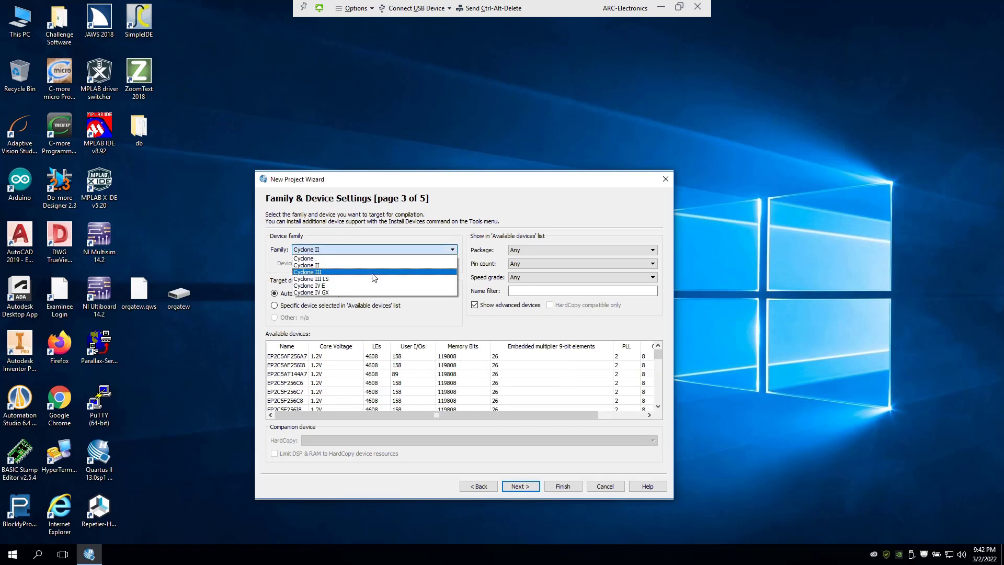
click(366, 272)
Filter the devices to a pin count of 484, choose EP3C16F484C6, and finish the project with default EDA tool settings.
click(531, 263)
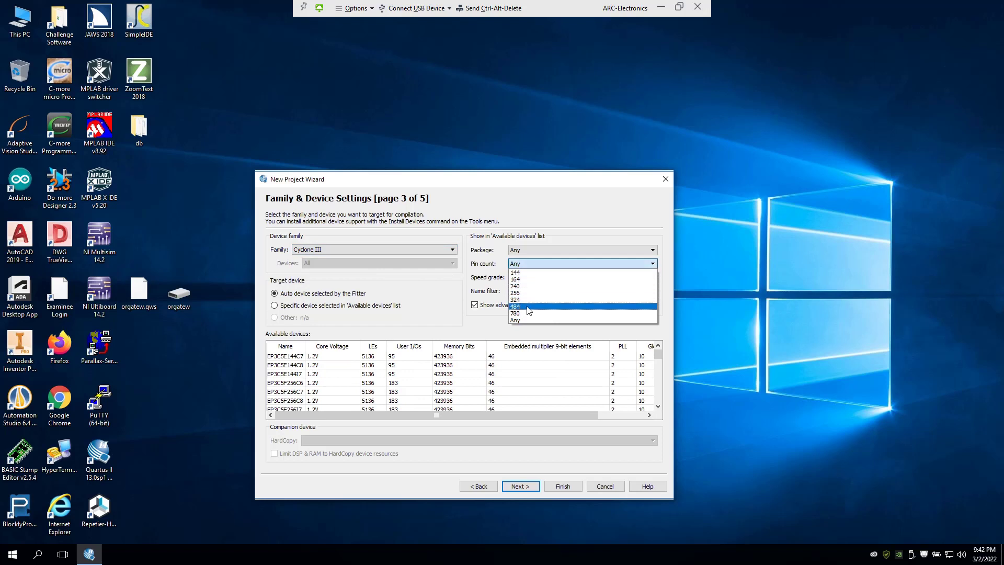
click(525, 306)
click(301, 358)
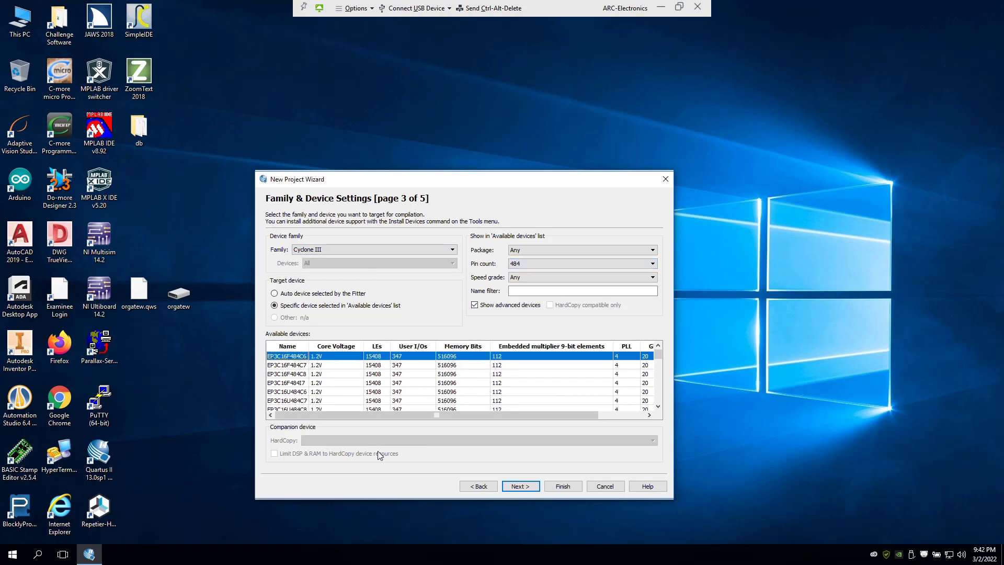
click(520, 487)
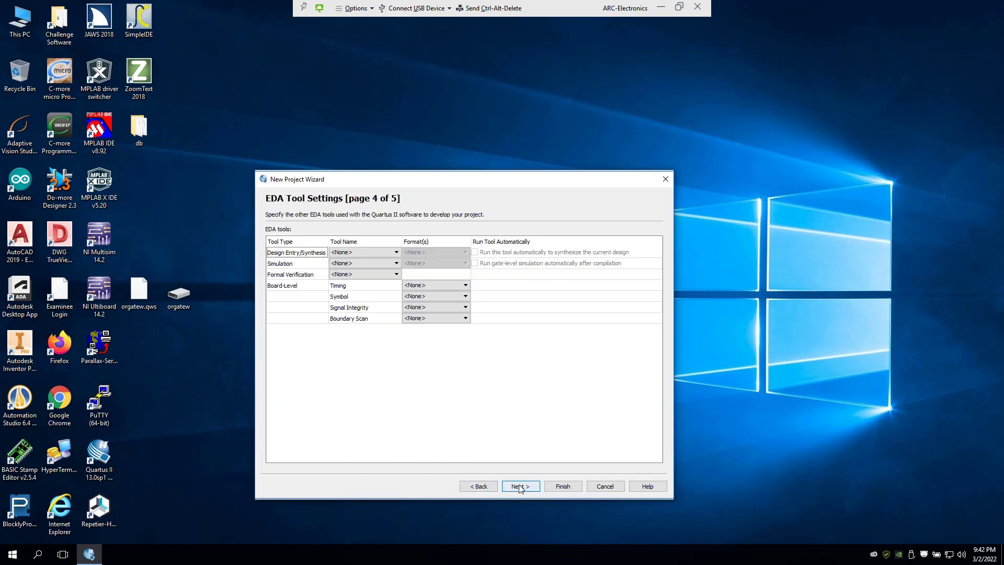
click(569, 487)
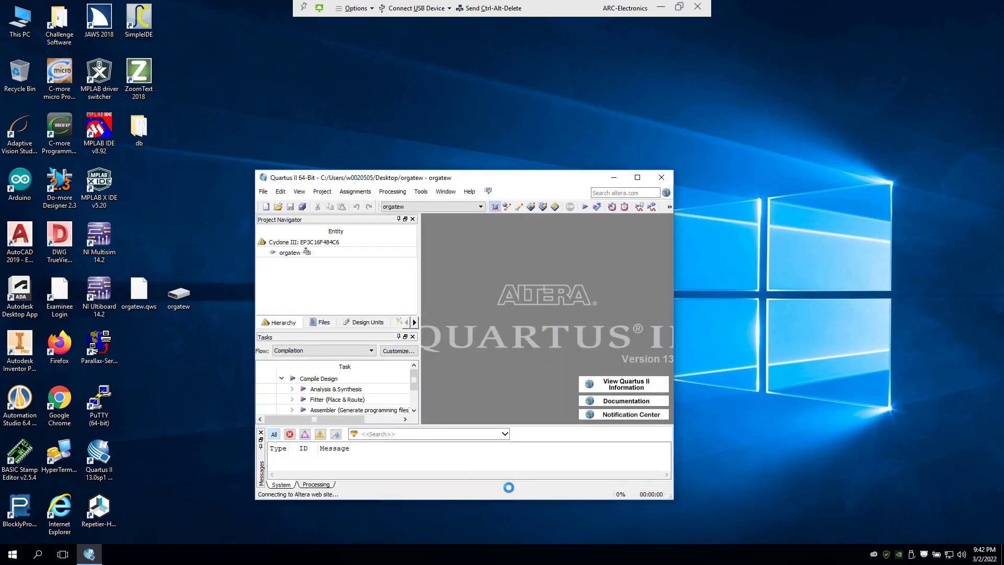
Open the orgatew VHDL source from the project hierarchy and run a full compilation of the design.
double_click(291, 254)
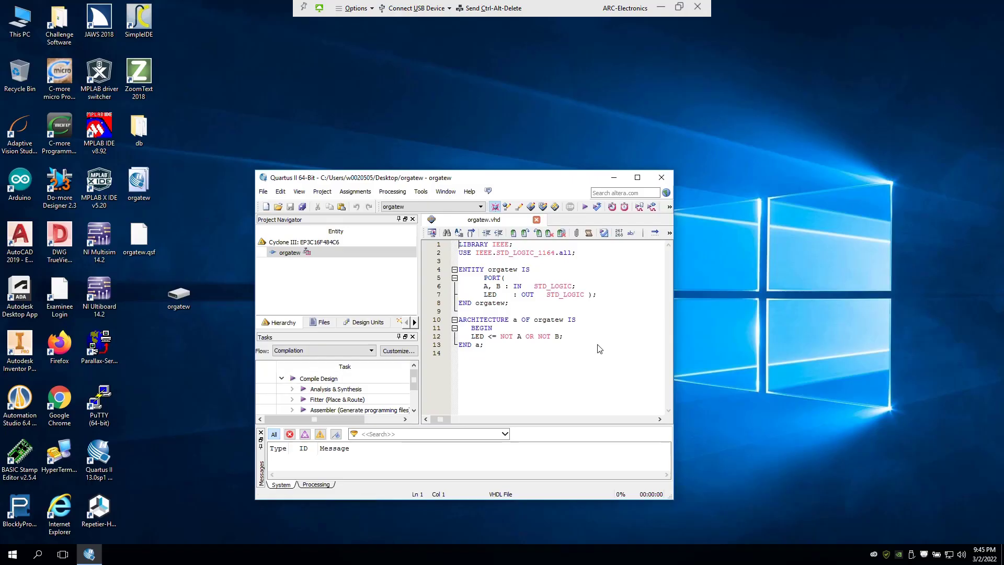
click(586, 207)
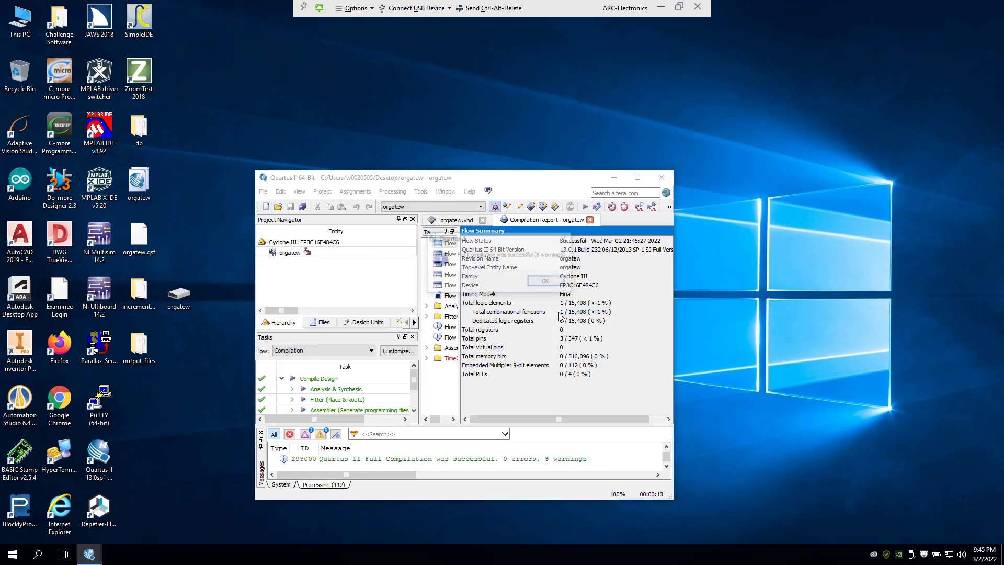
click(547, 282)
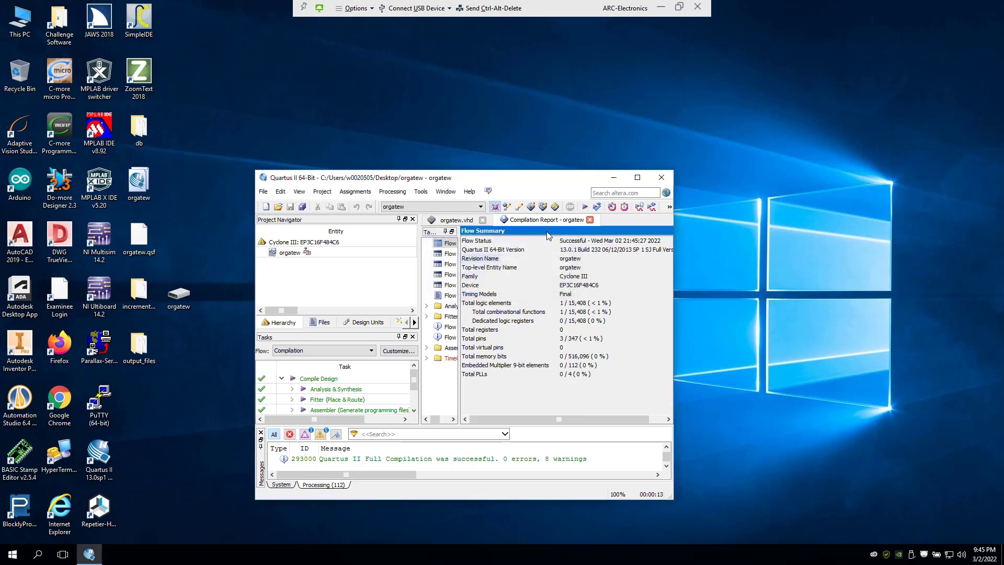
Open the Pin Planner and assign input A to location PIN_H2.
click(543, 207)
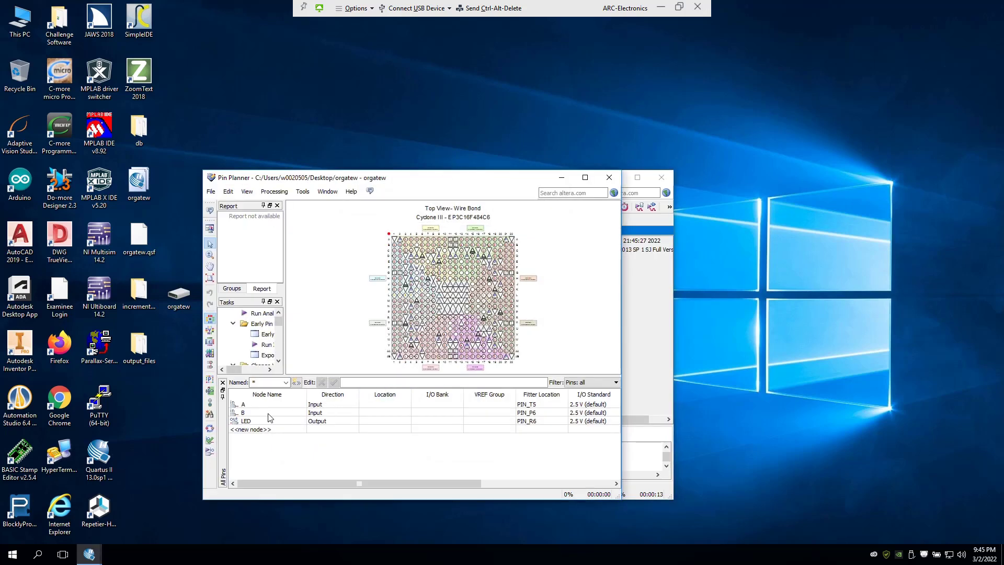
double_click(409, 405)
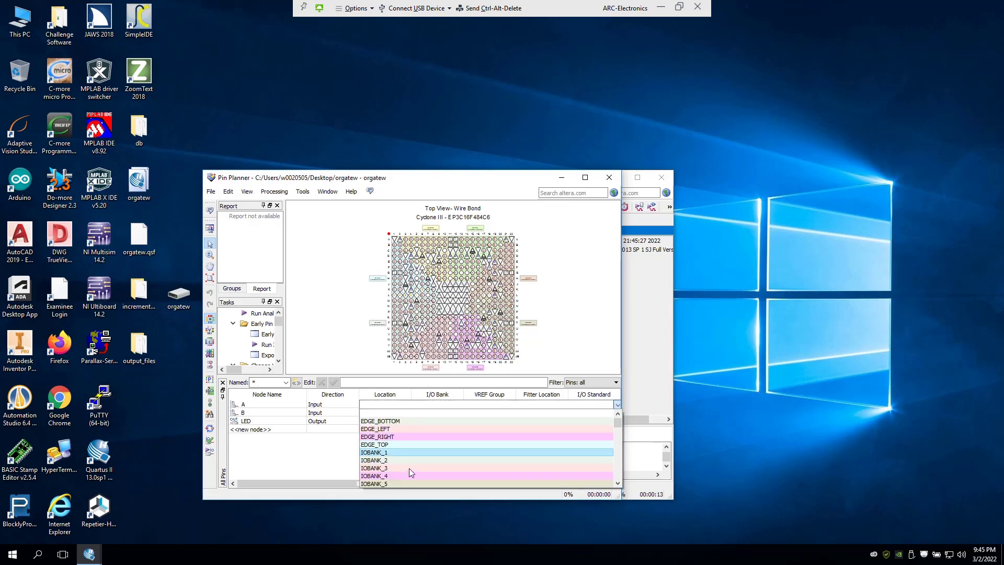
scroll(418, 460, down, 10)
scroll(429, 456, down, 15)
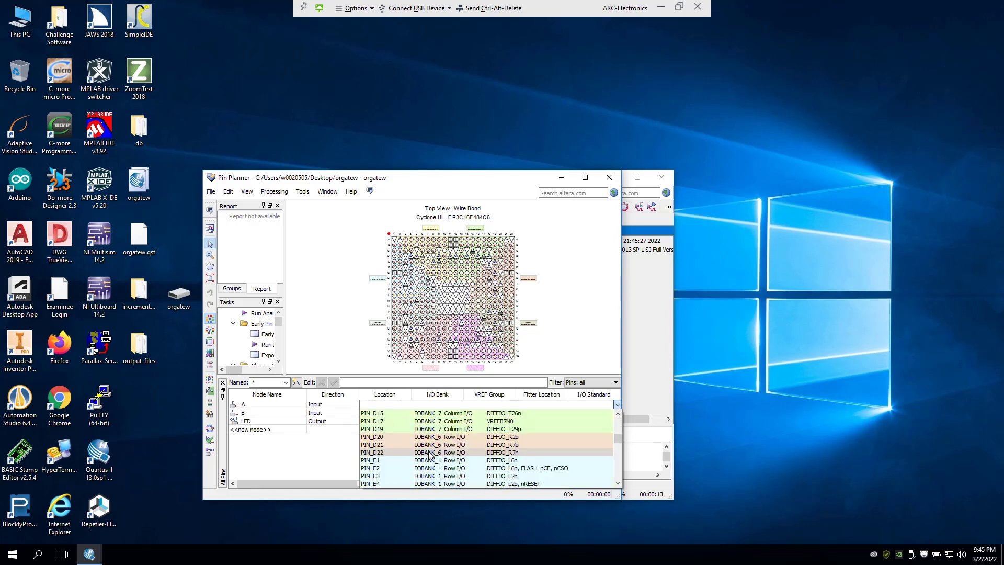
scroll(428, 456, up, 10)
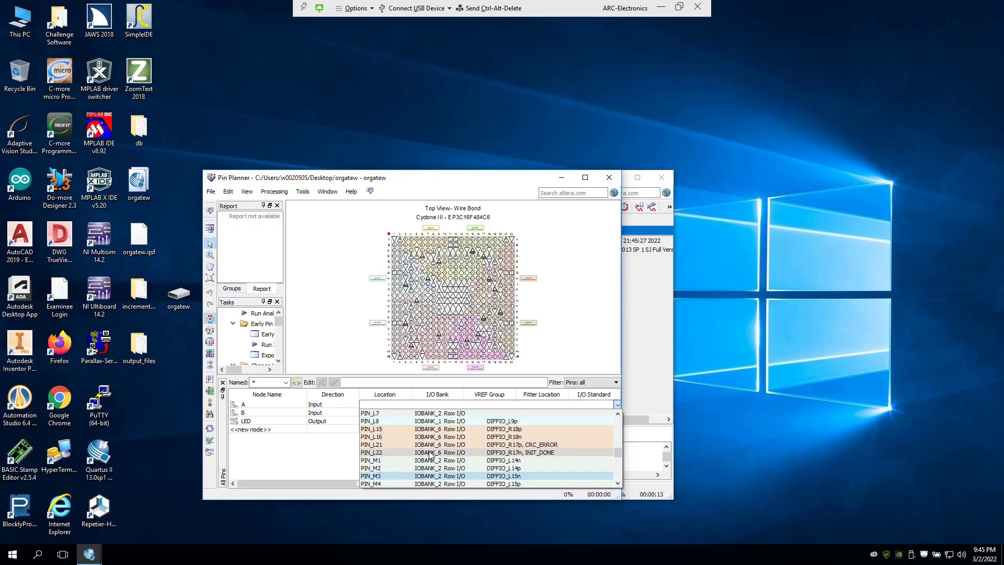
scroll(429, 456, up, 5)
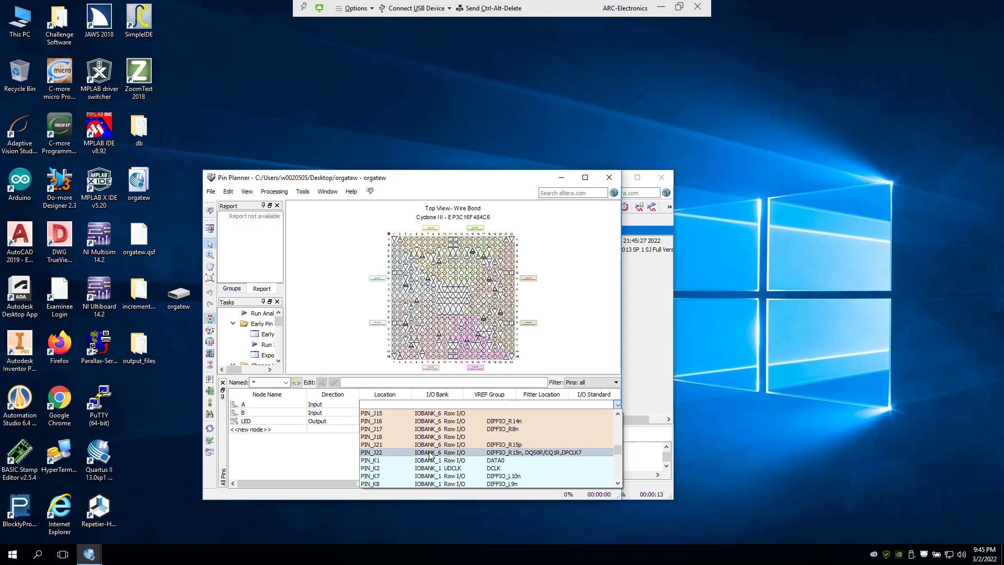
scroll(409, 444, up, 5)
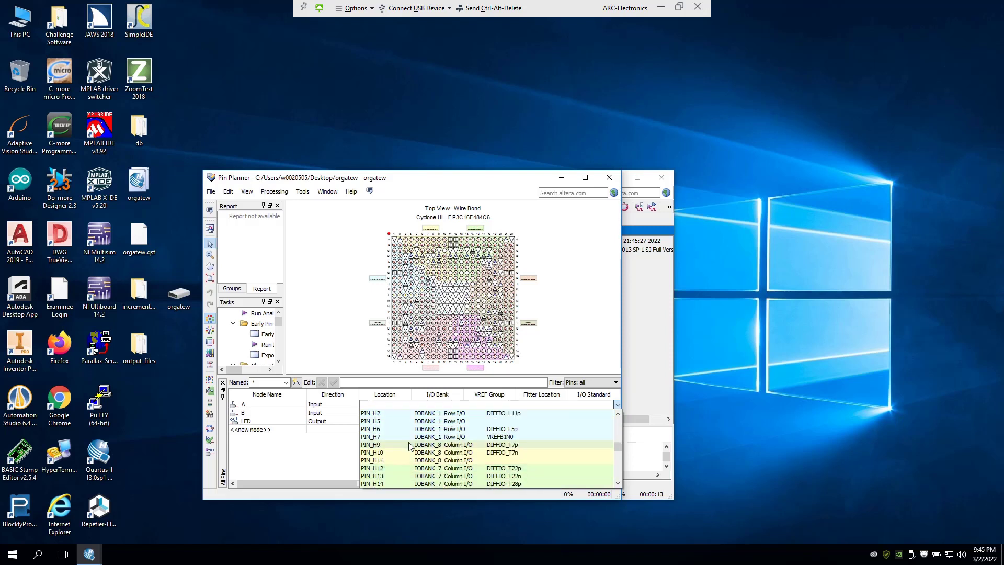
click(397, 413)
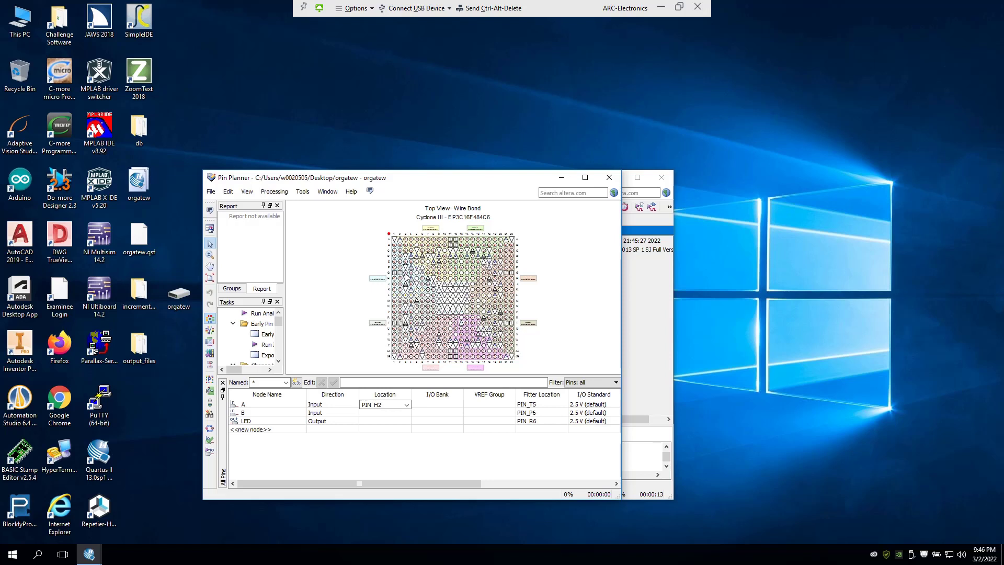
key(Return)
Assign node B to PIN_G3 in the pin's properties and reserve it as input tri-stated.
double_click(406, 273)
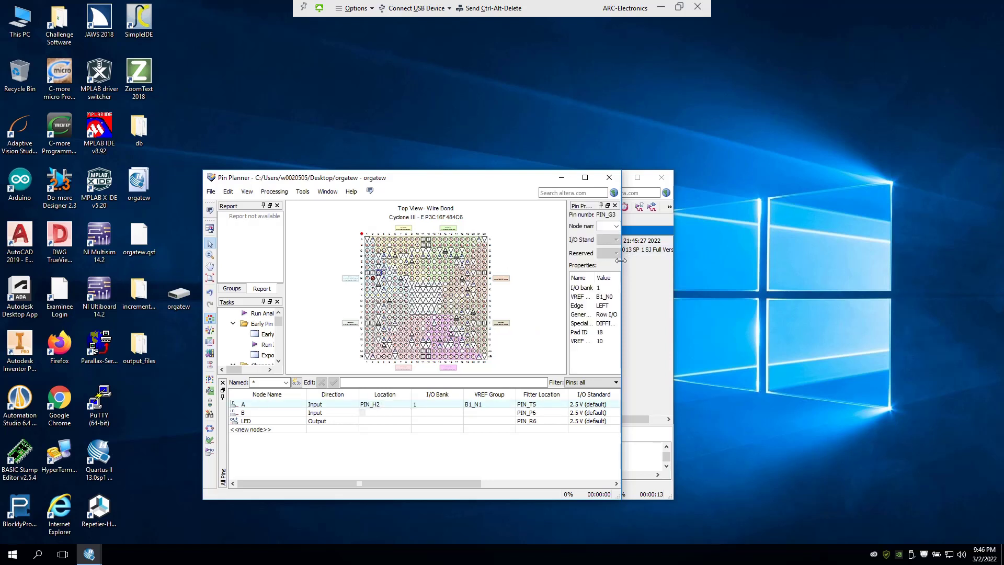
drag(621, 261, 741, 259)
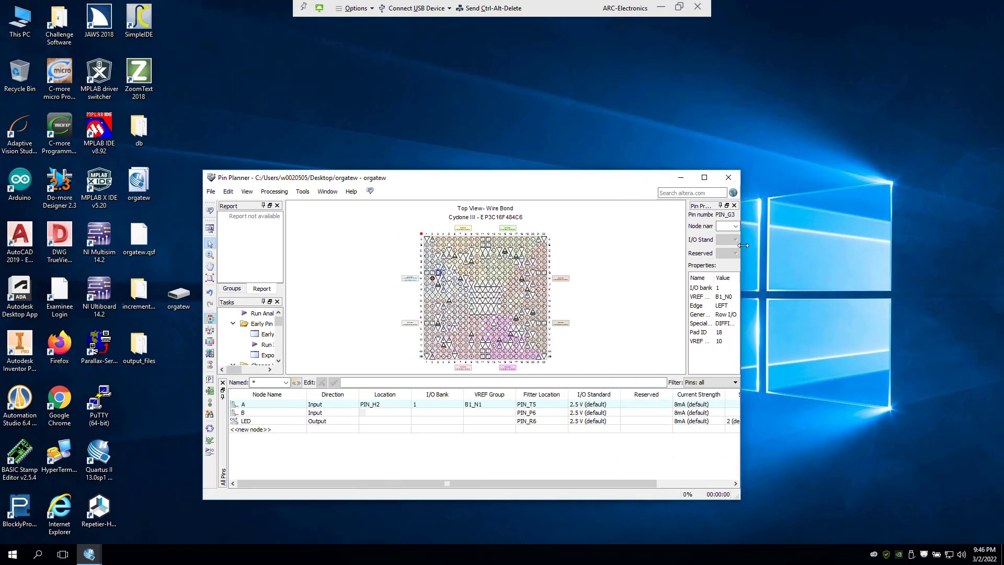
click(735, 230)
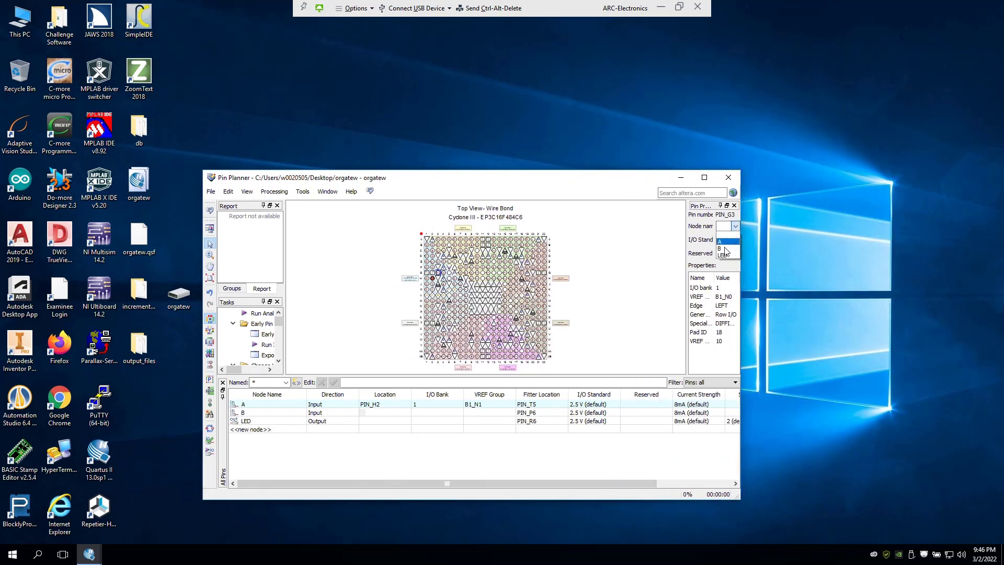
click(724, 248)
click(735, 253)
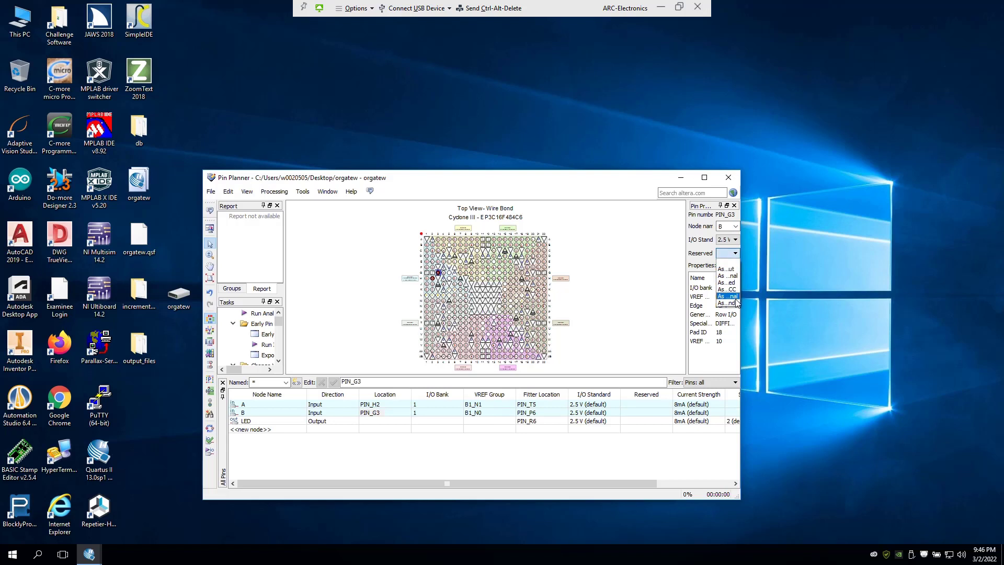
click(727, 269)
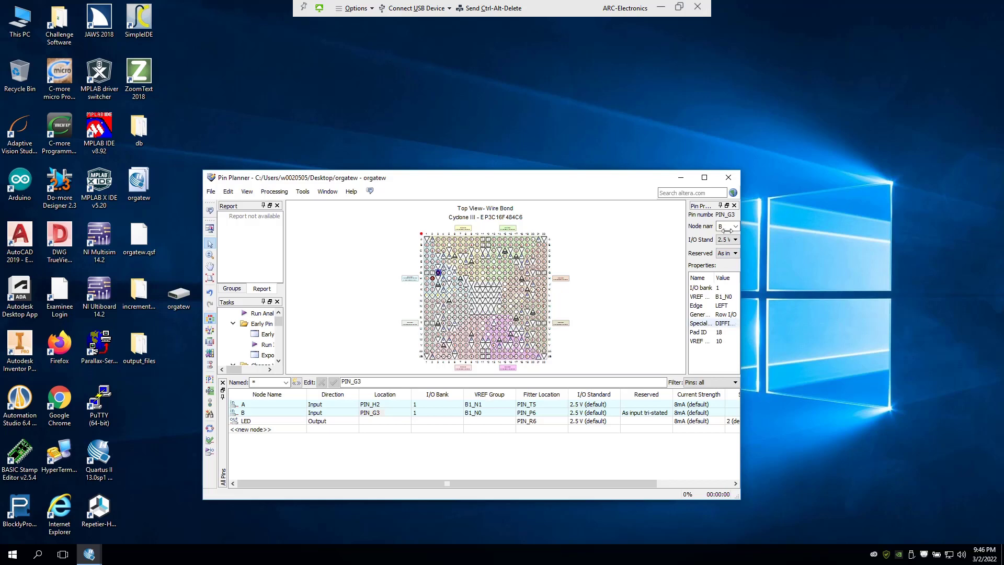
Maximize the Pin Planner, widen its pin properties area, and reserve input A as input tri-stated.
click(705, 177)
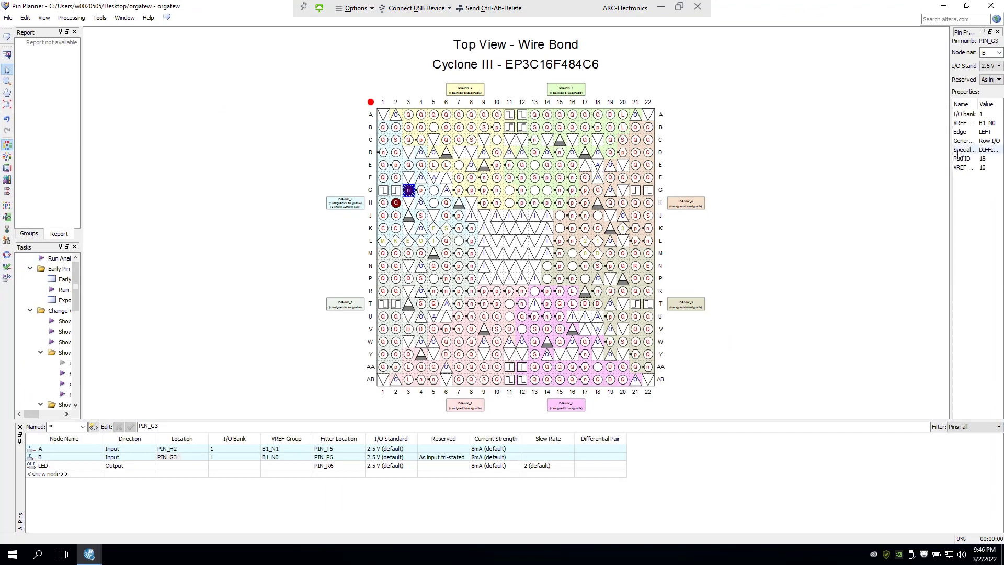
drag(951, 105, 833, 121)
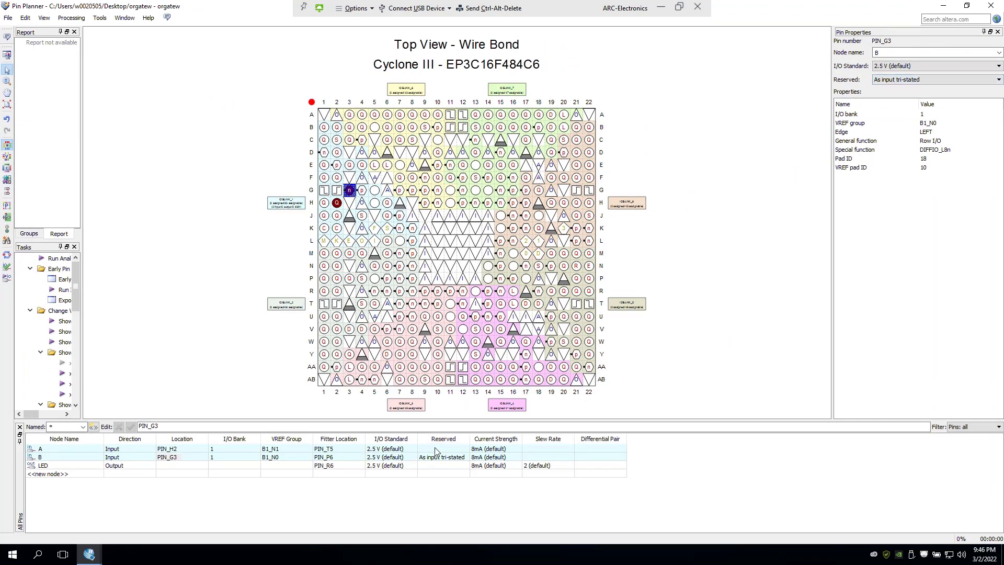
click(450, 449)
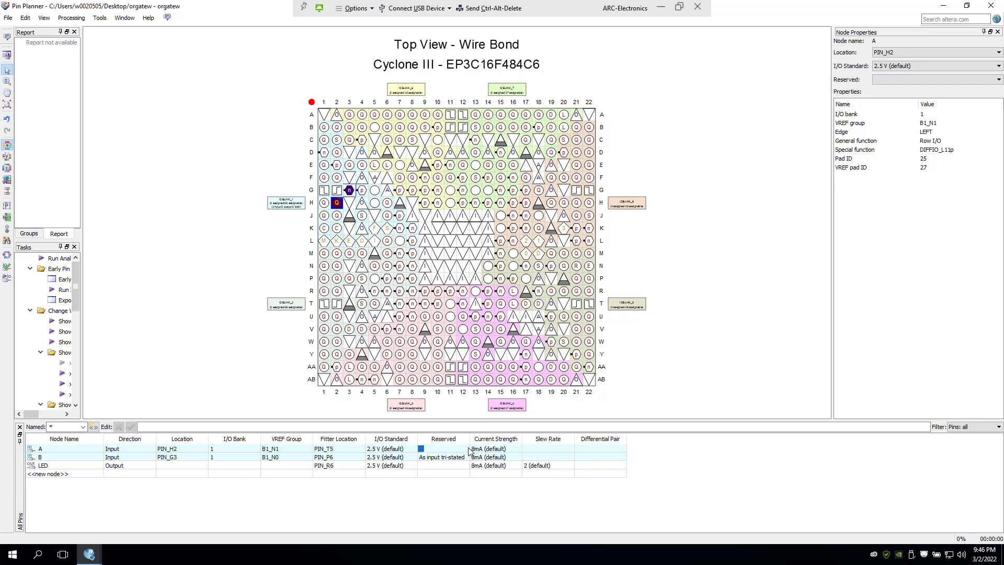
click(469, 450)
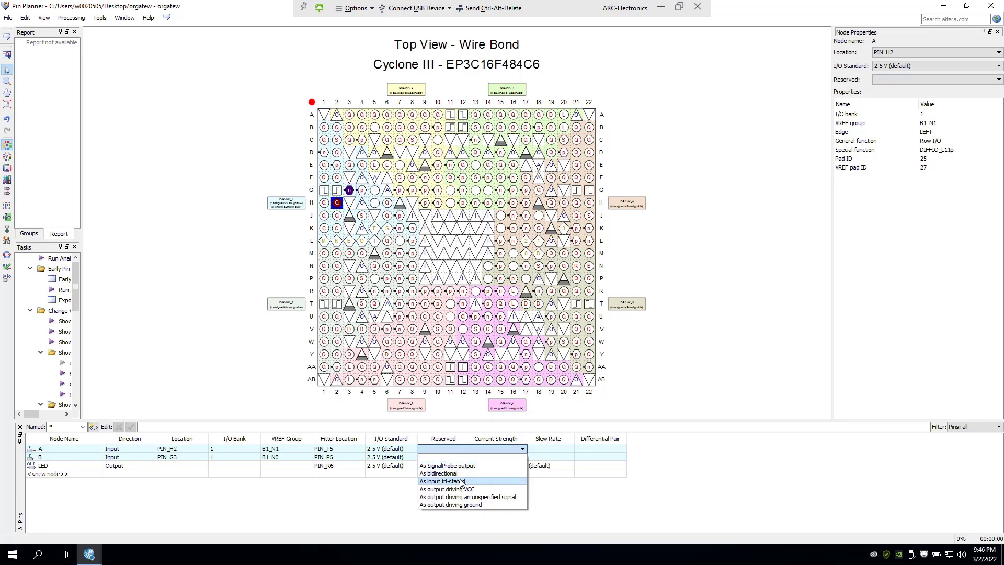
click(462, 481)
Assign the LED output to PIN_J1 and reserve it as output driving VCC.
click(67, 465)
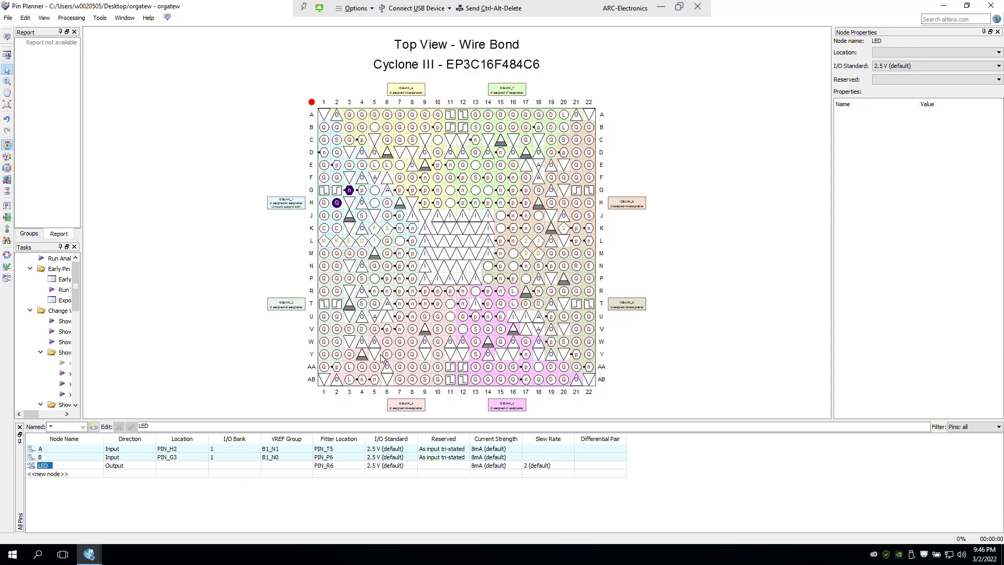
click(324, 217)
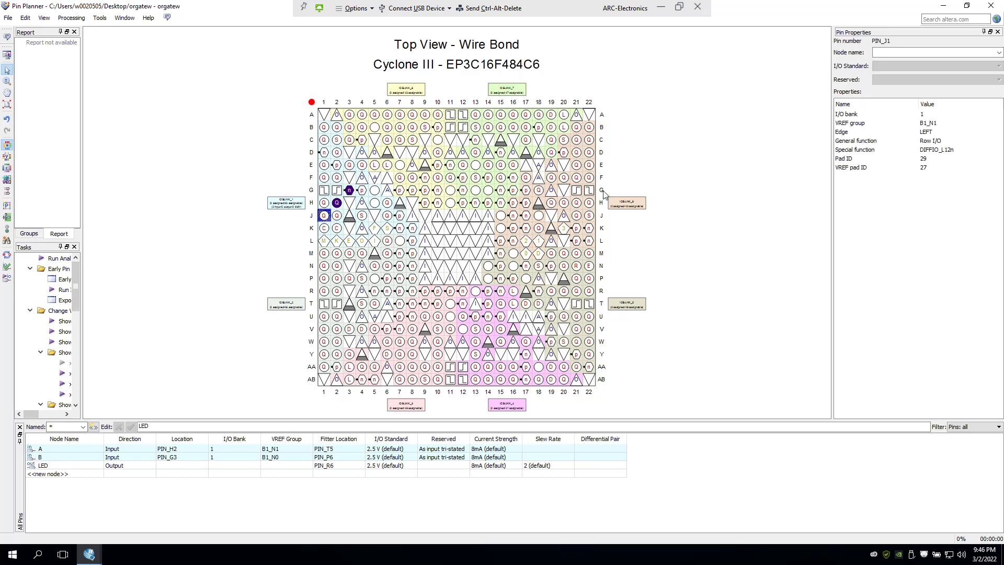
click(907, 52)
click(999, 52)
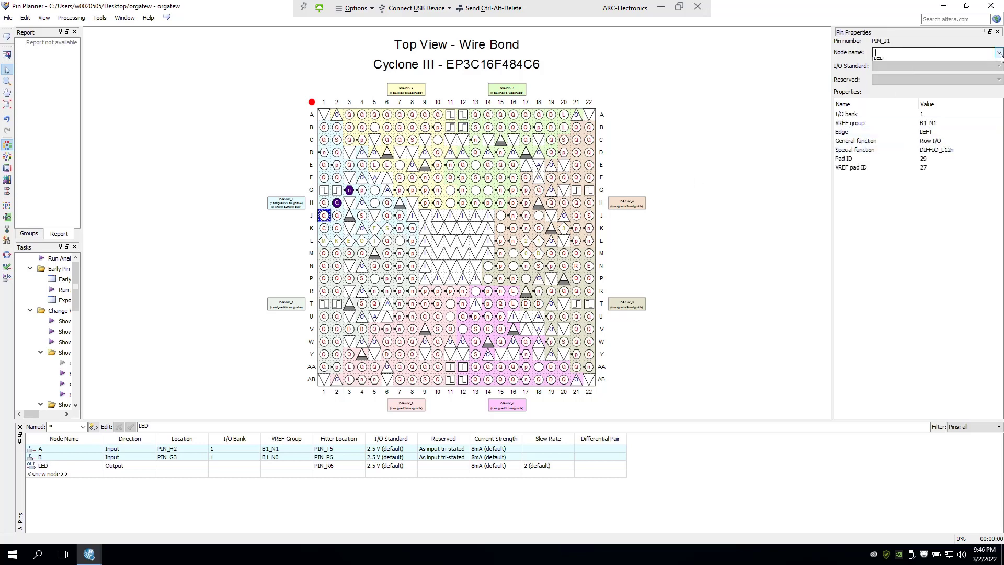
click(901, 82)
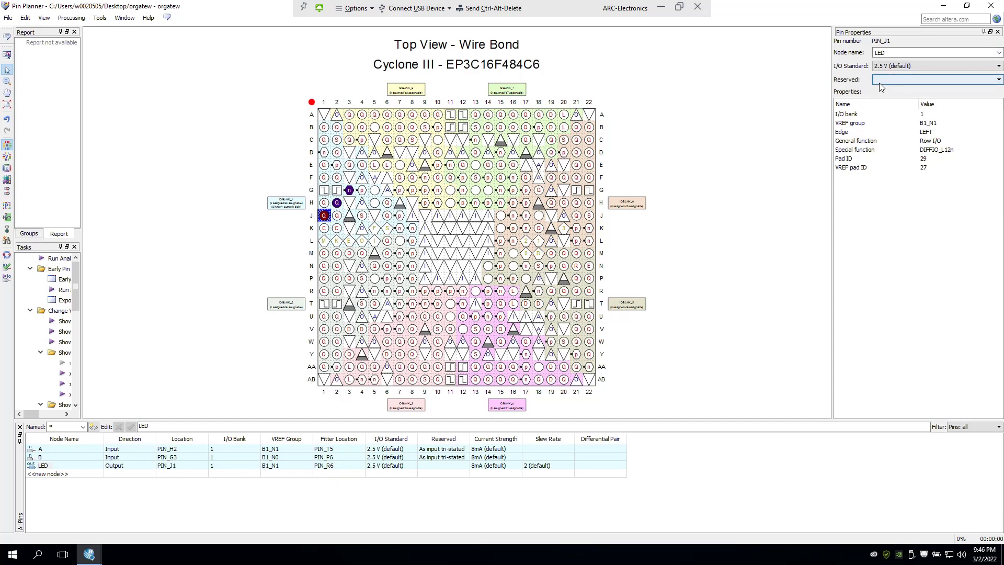
click(881, 80)
click(883, 116)
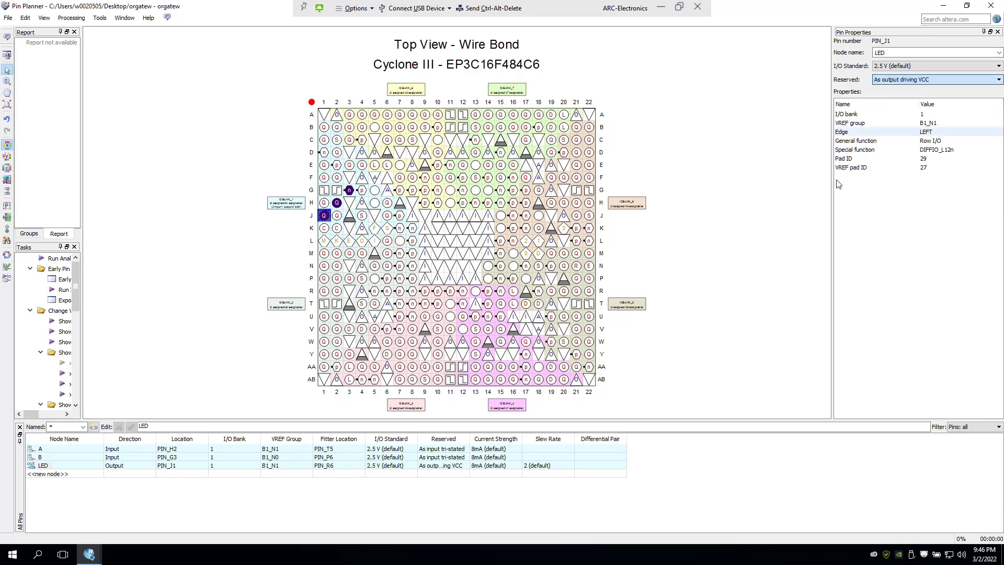
click(680, 476)
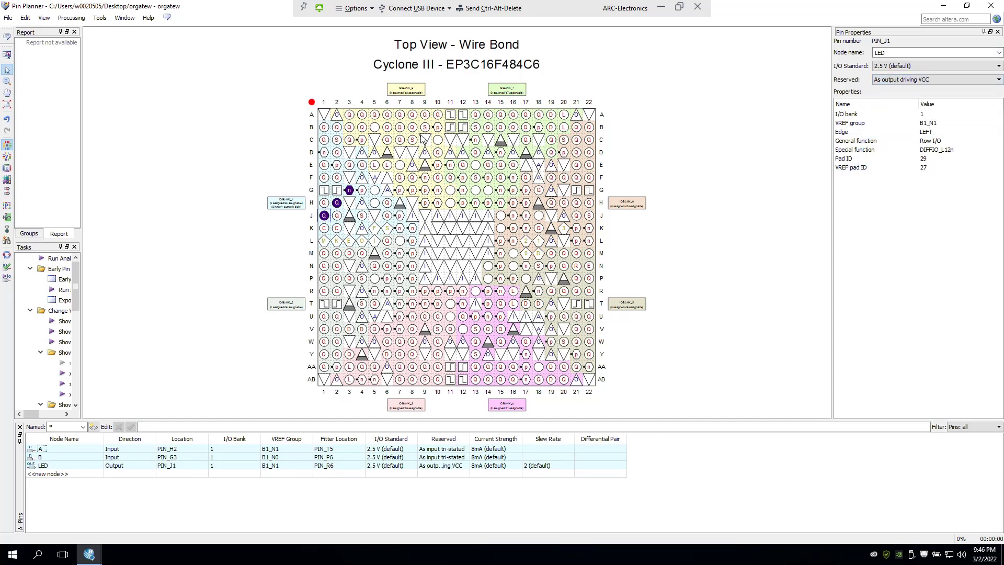
Return from the Pin Planner to the maximized main Quartus II window and recompile the design with the pin assignments.
click(967, 5)
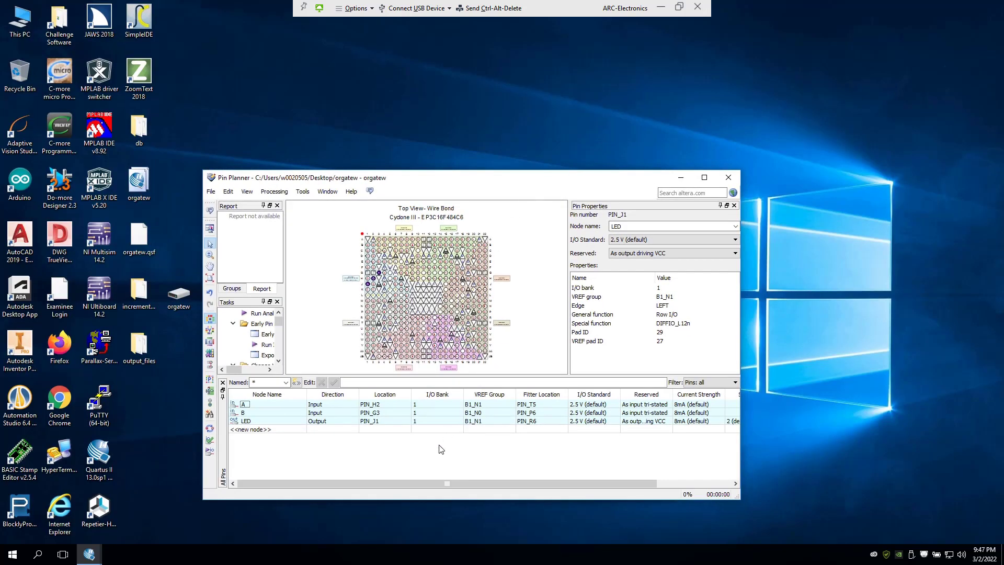
mouse_move(91, 557)
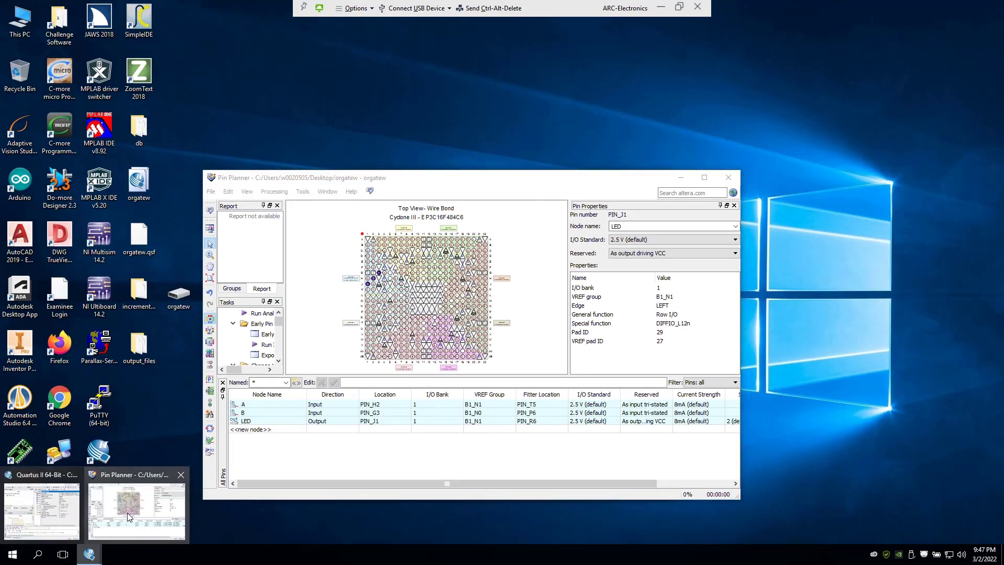
click(61, 520)
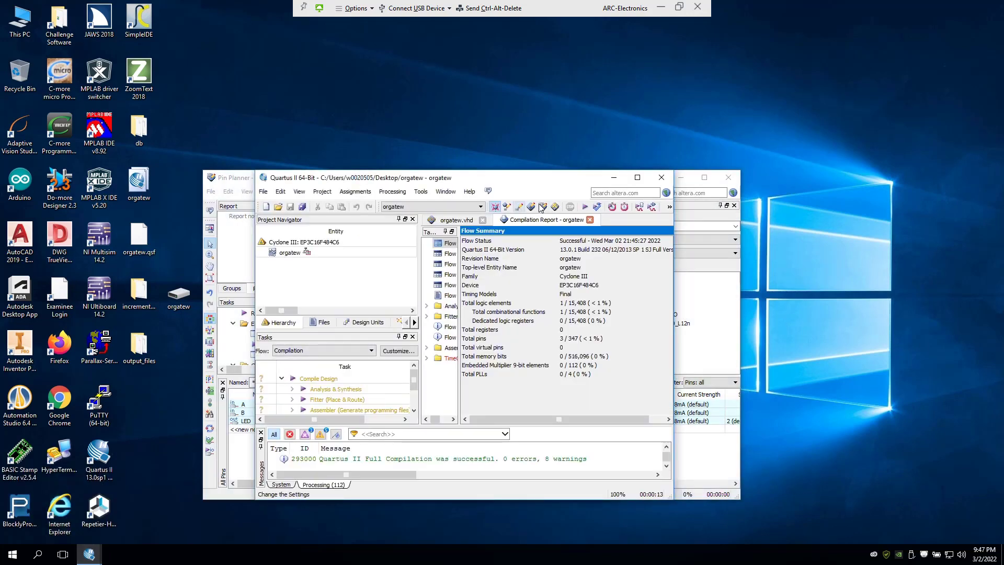
click(643, 178)
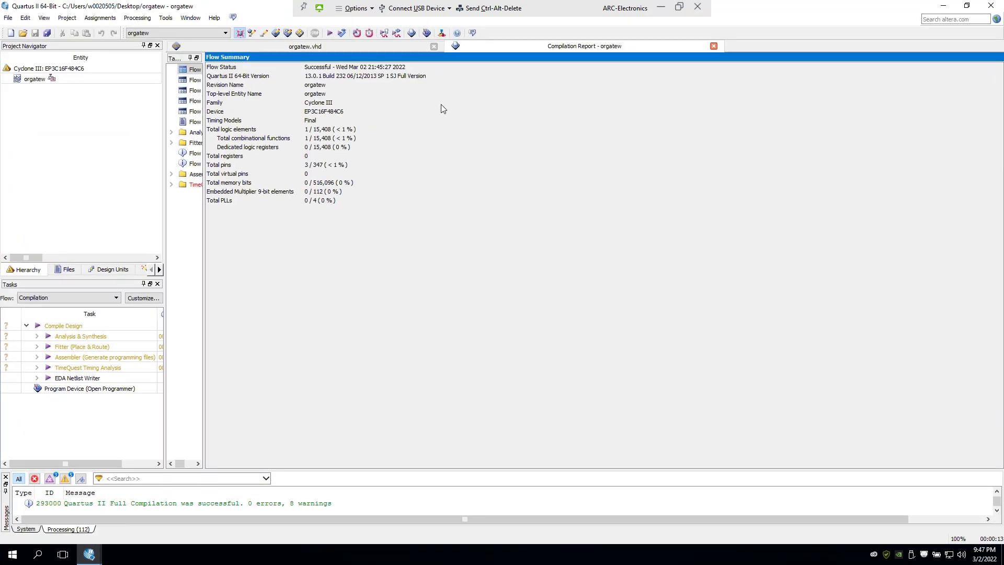
click(332, 34)
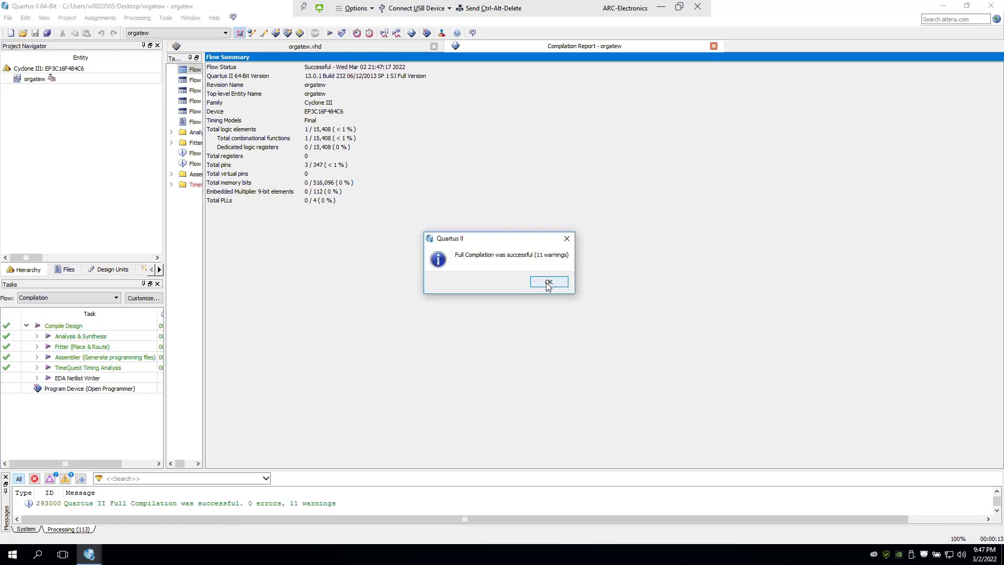
click(546, 285)
Toggle the remote desktop's Altera USB-Blaster connection, then open the Programmer and remove output_files/orgatew.sof from its file list.
click(423, 13)
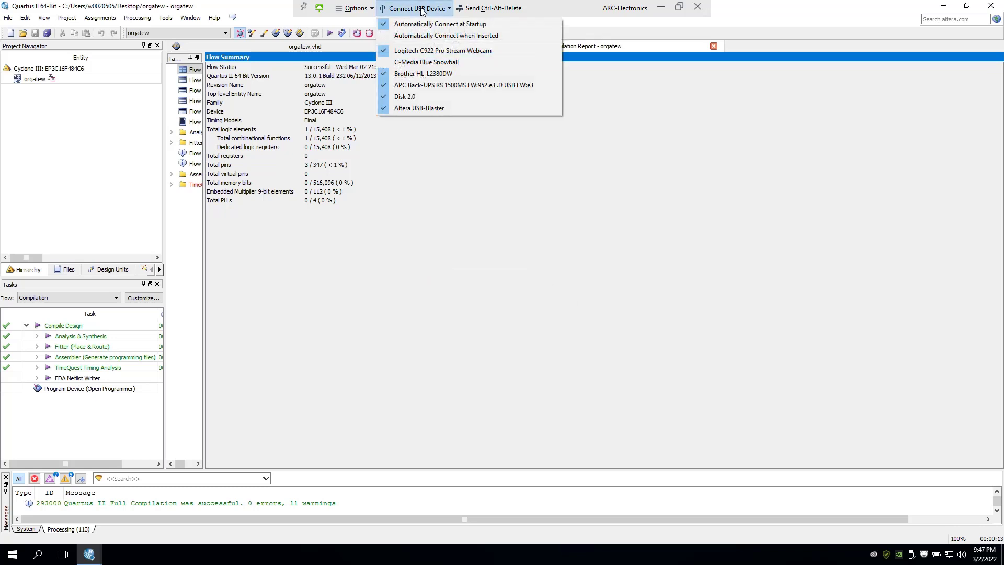
click(428, 113)
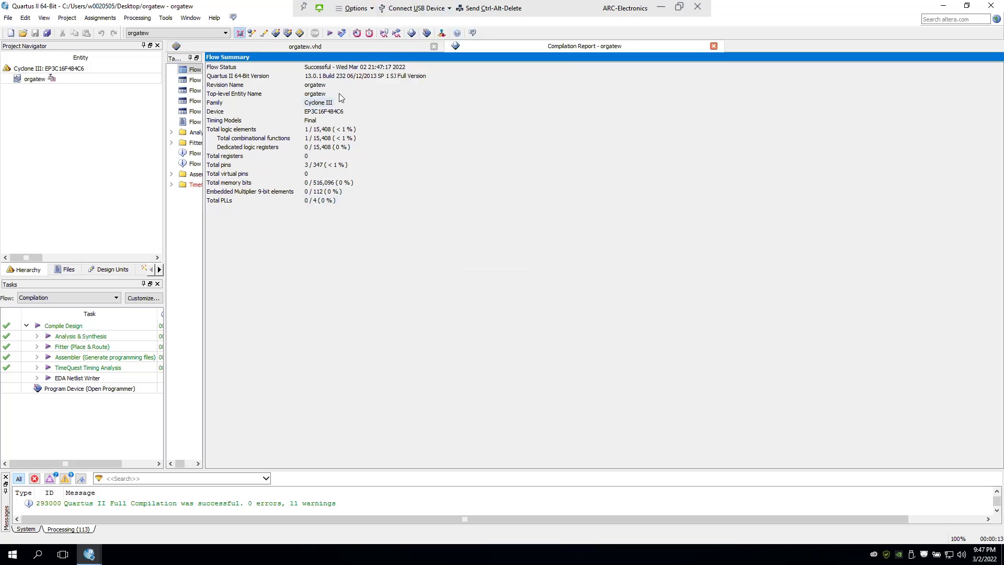
click(426, 33)
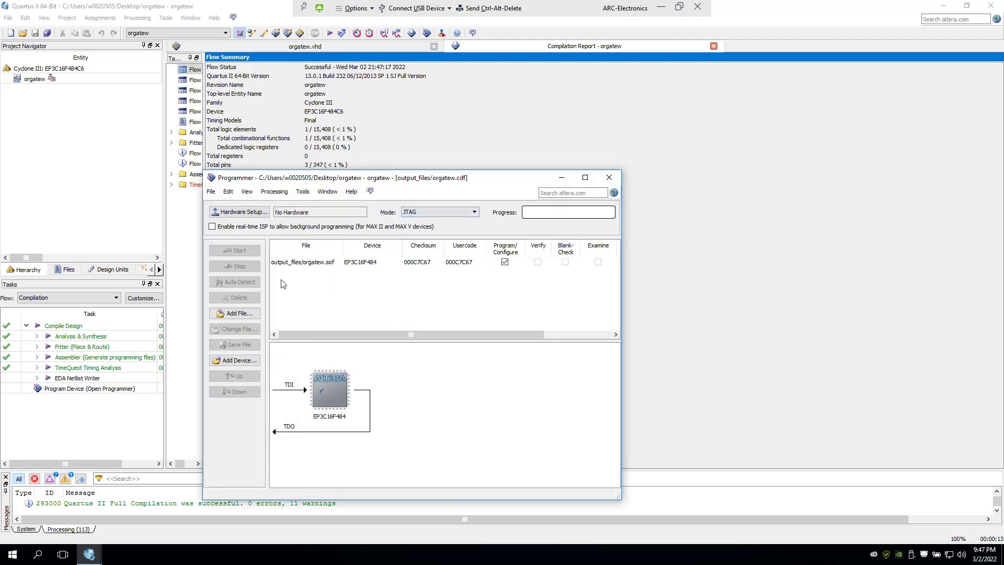
click(301, 263)
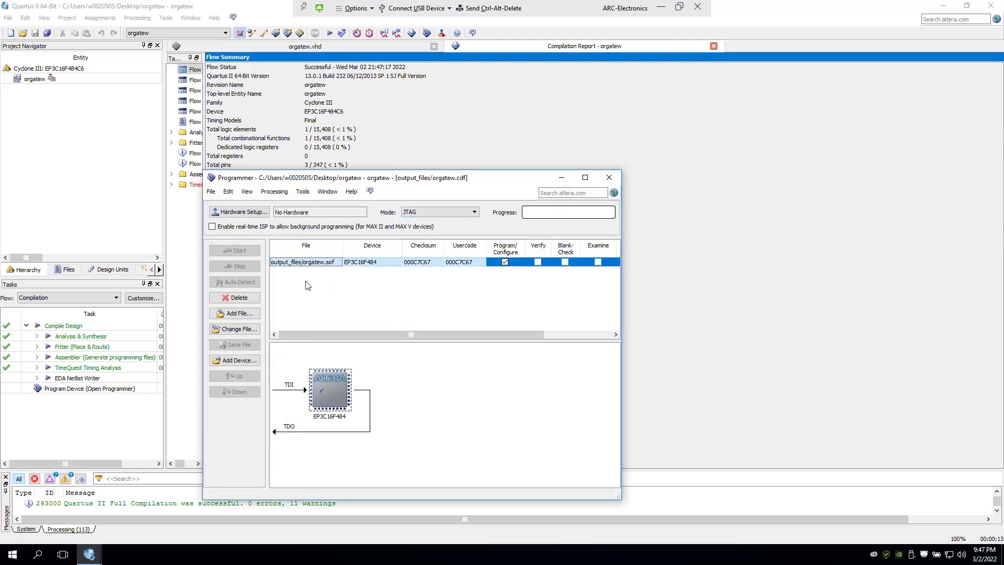
click(246, 298)
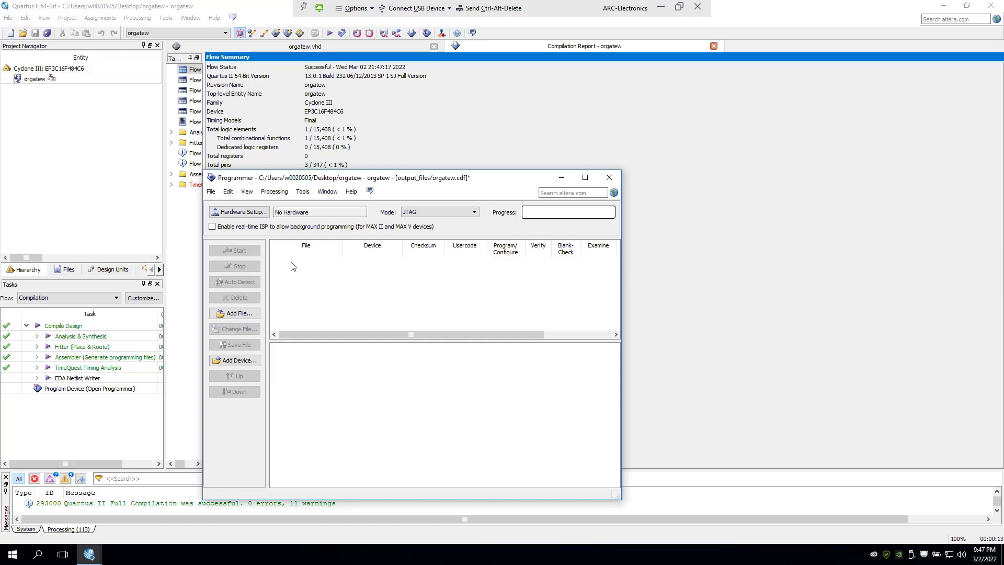
Try to assign the USB-Blaster by selecting it among the available hardware items, and check the Programmer's hardware field.
click(258, 214)
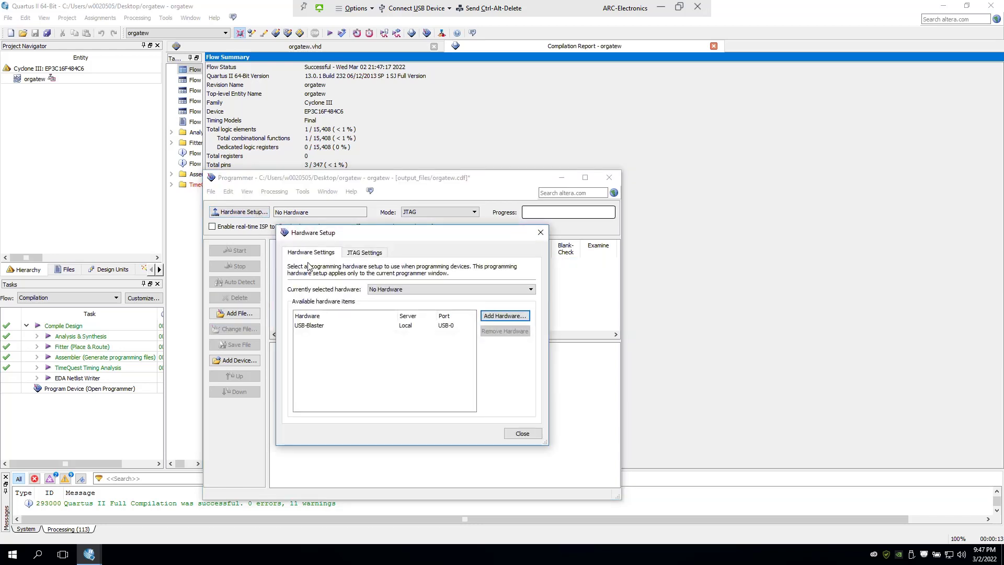
click(320, 326)
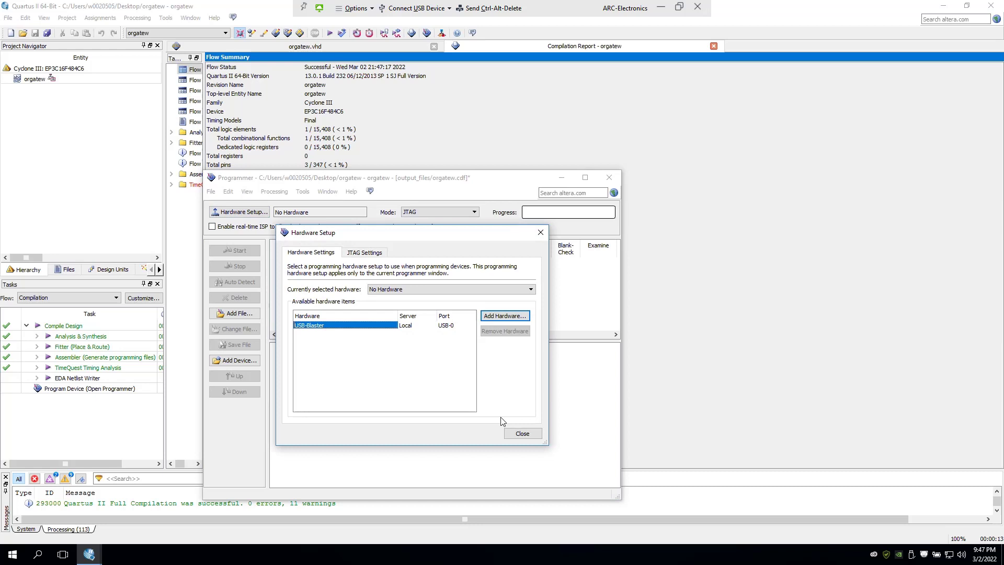
click(522, 432)
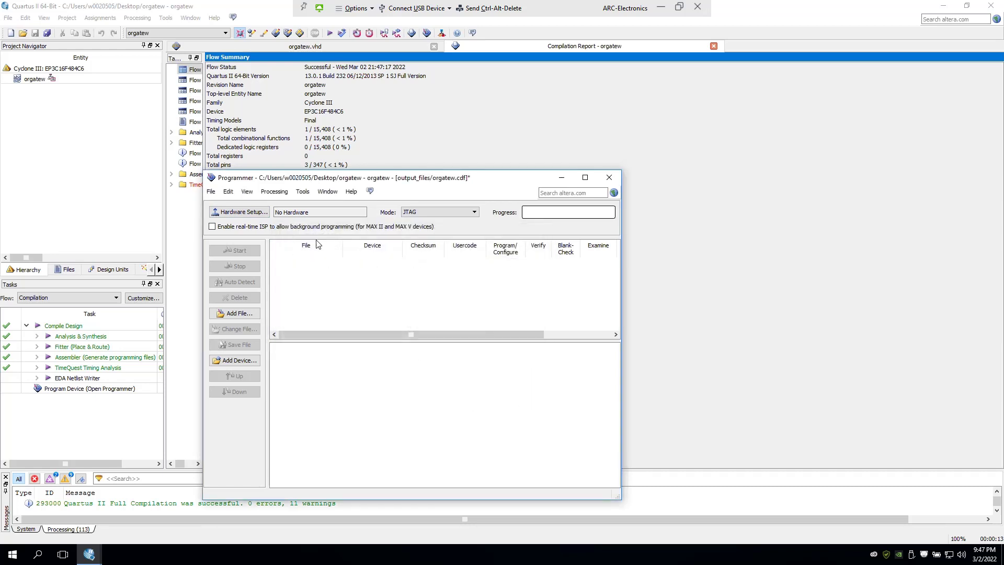
double_click(364, 217)
click(364, 216)
double_click(344, 213)
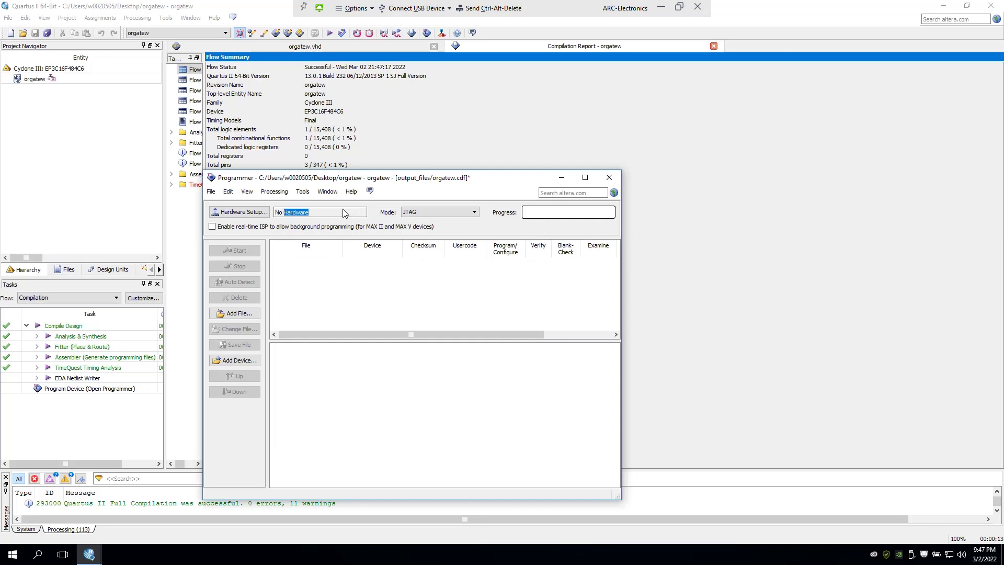
Set the Programmer's currently selected hardware to USB-Blaster [USB-0].
click(260, 212)
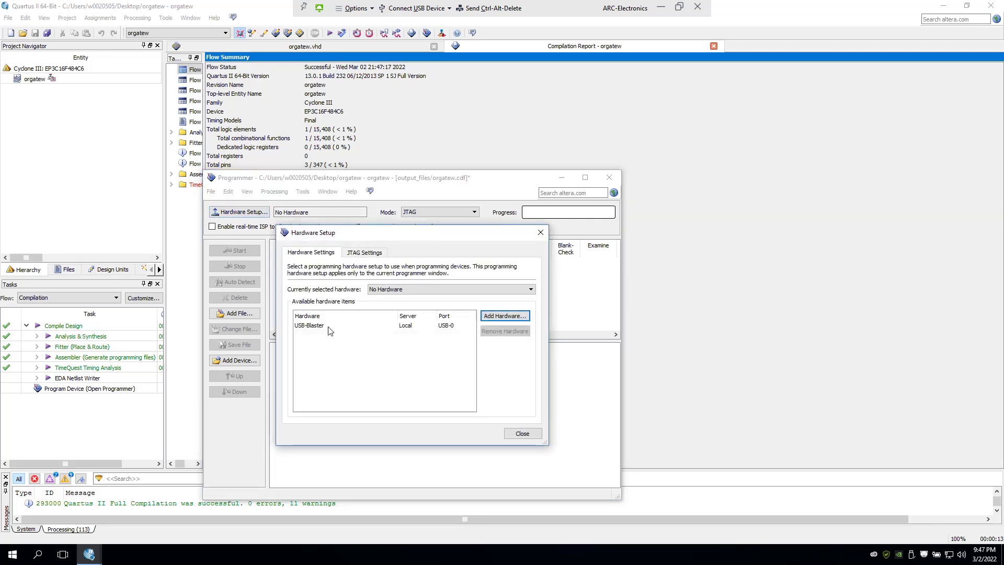
click(329, 326)
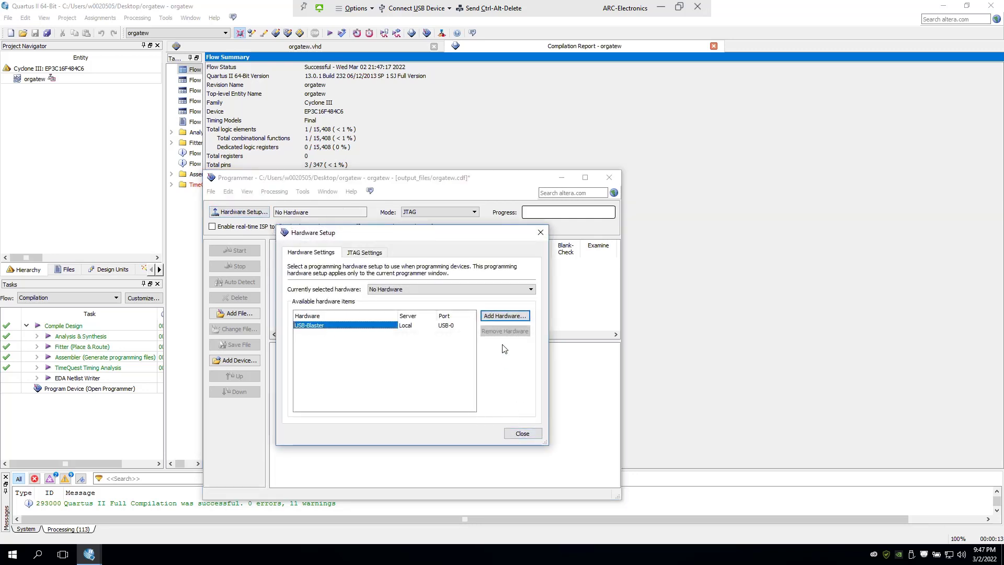
click(409, 291)
click(410, 297)
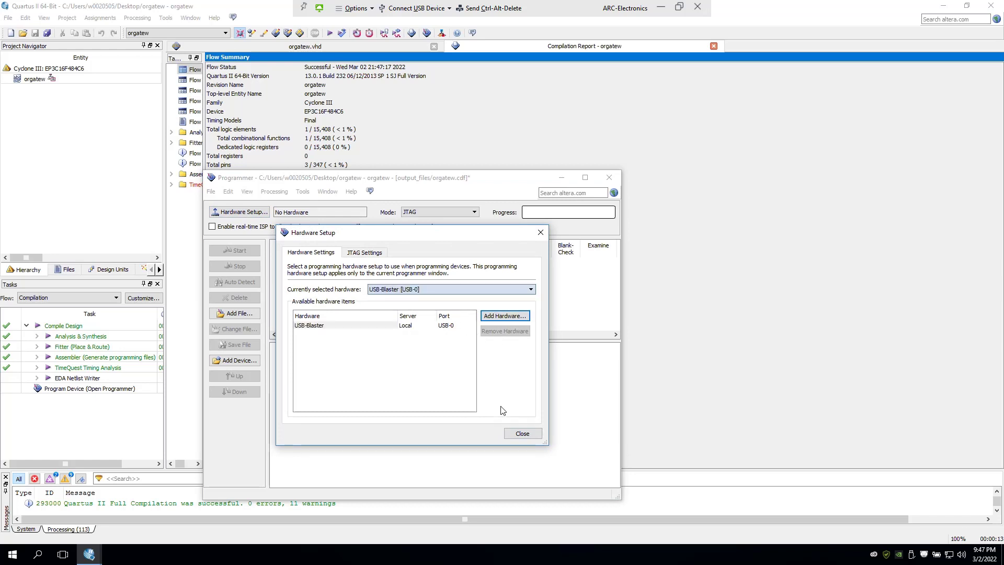
click(523, 433)
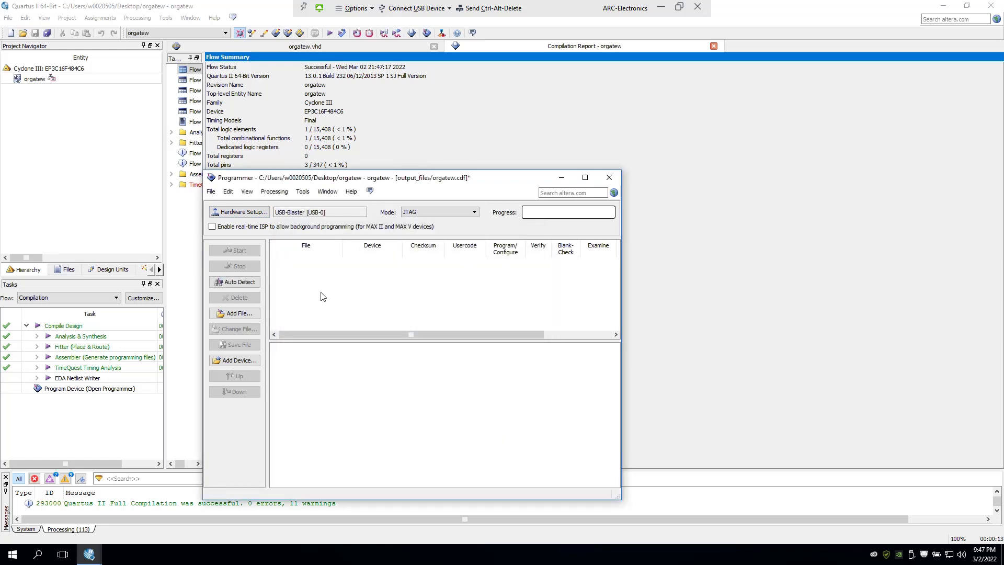
Add orgatew.sof from the Desktop's output_files folder to the Programmer and program the EP3C16F484 device with it.
click(236, 313)
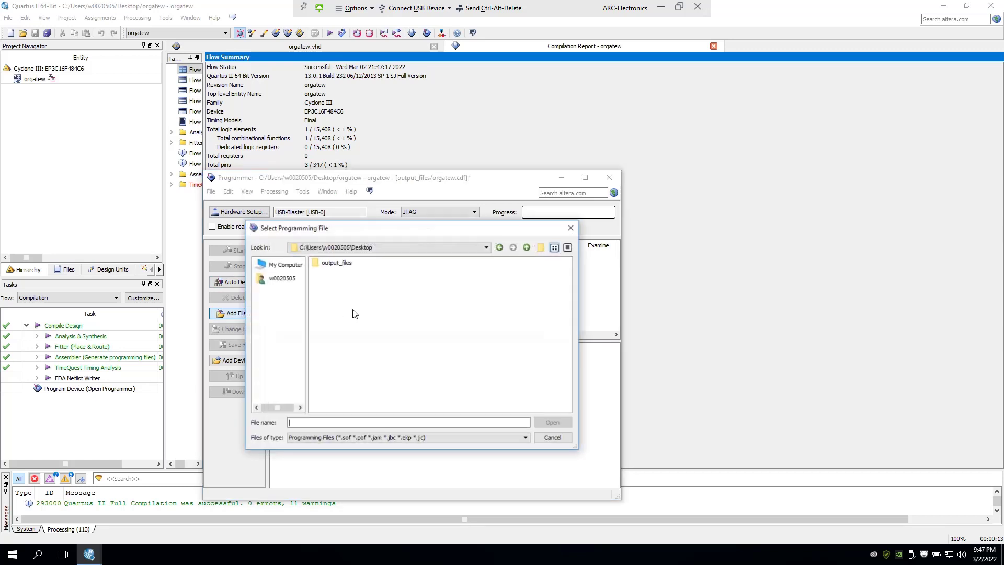
double_click(338, 262)
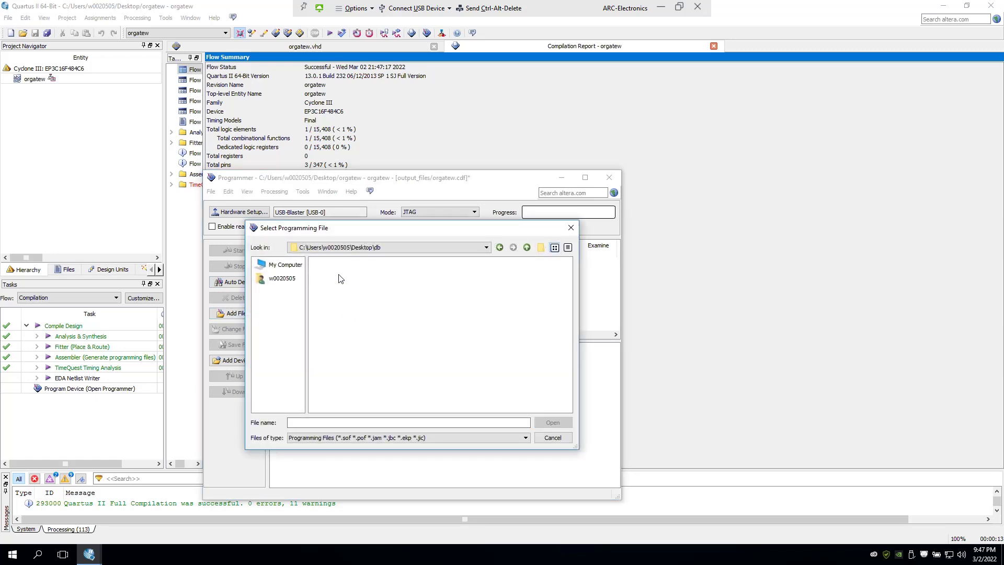
click(344, 249)
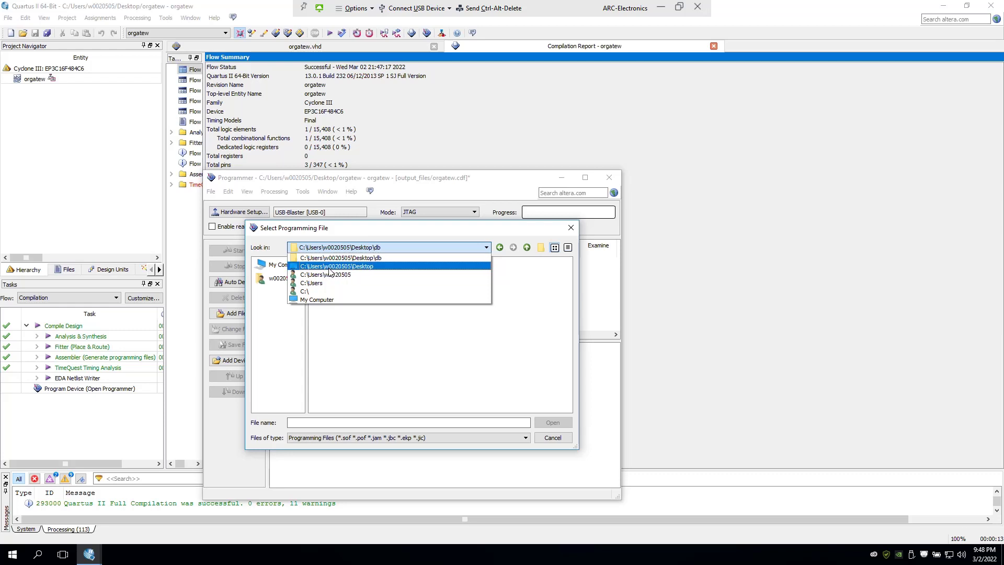
click(329, 268)
double_click(340, 283)
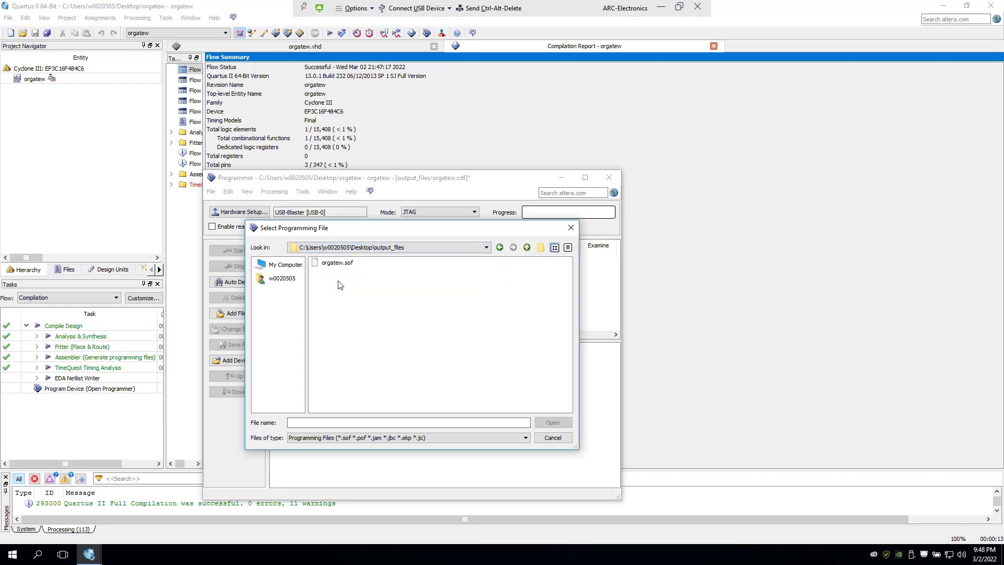
double_click(336, 263)
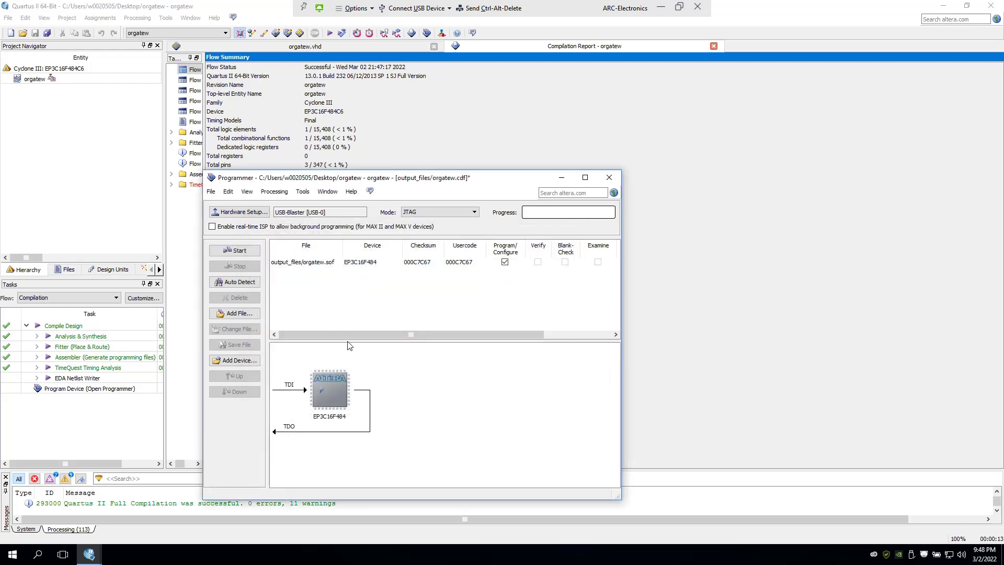
click(282, 262)
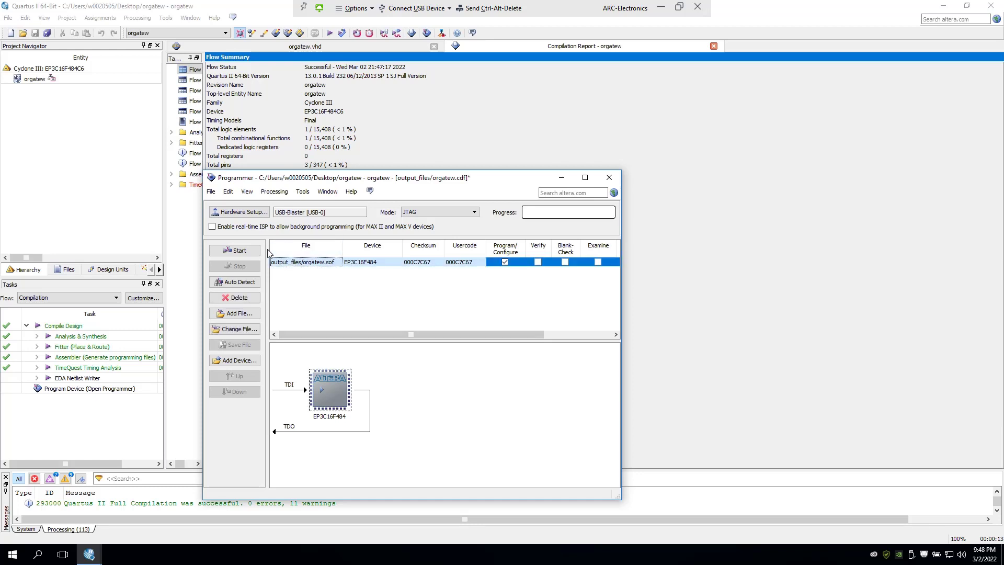
click(245, 251)
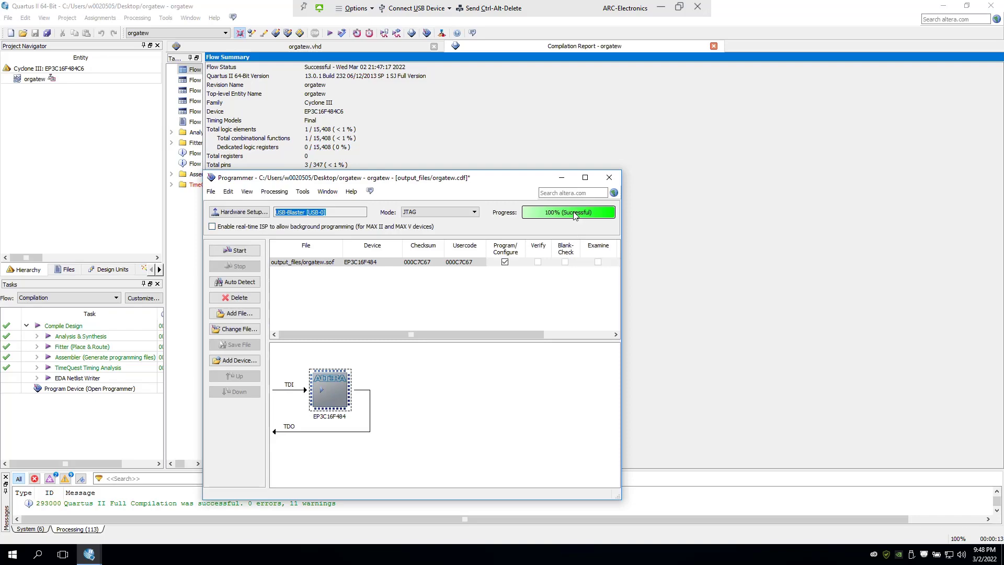
Minimize the main Quartus II window and open the Snipping Tool from Windows Accessories.
click(944, 6)
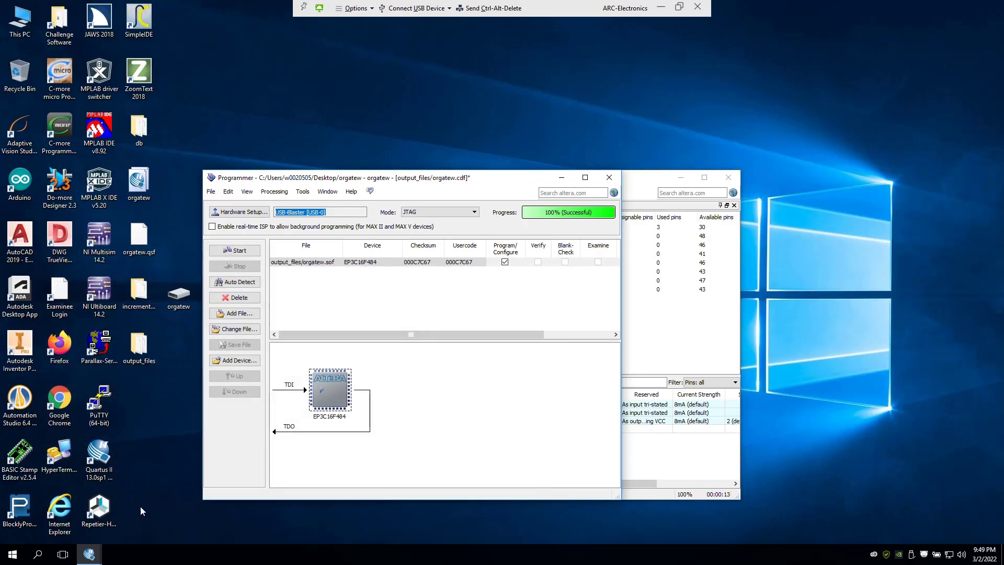
click(11, 559)
scroll(93, 506, down, 10)
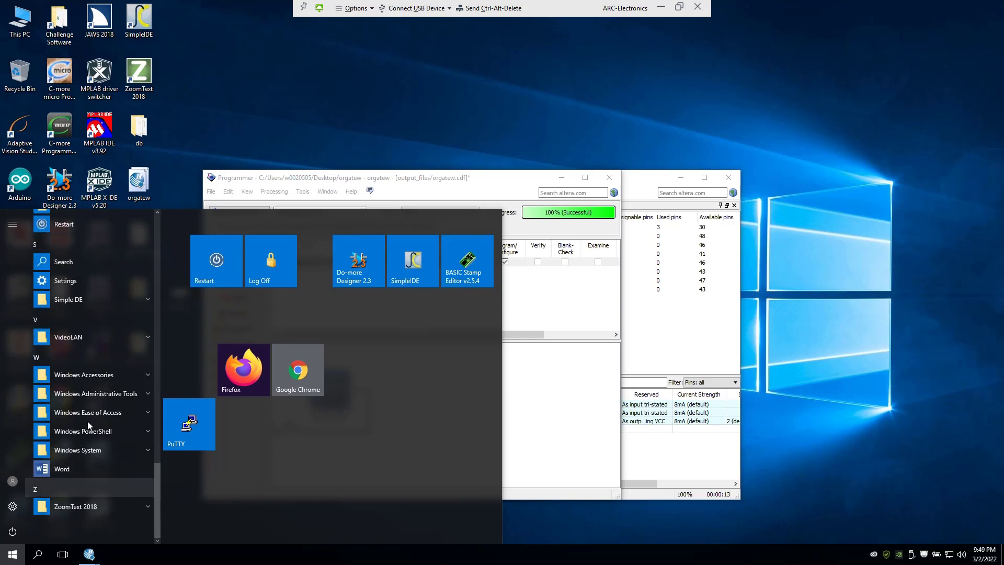
click(84, 377)
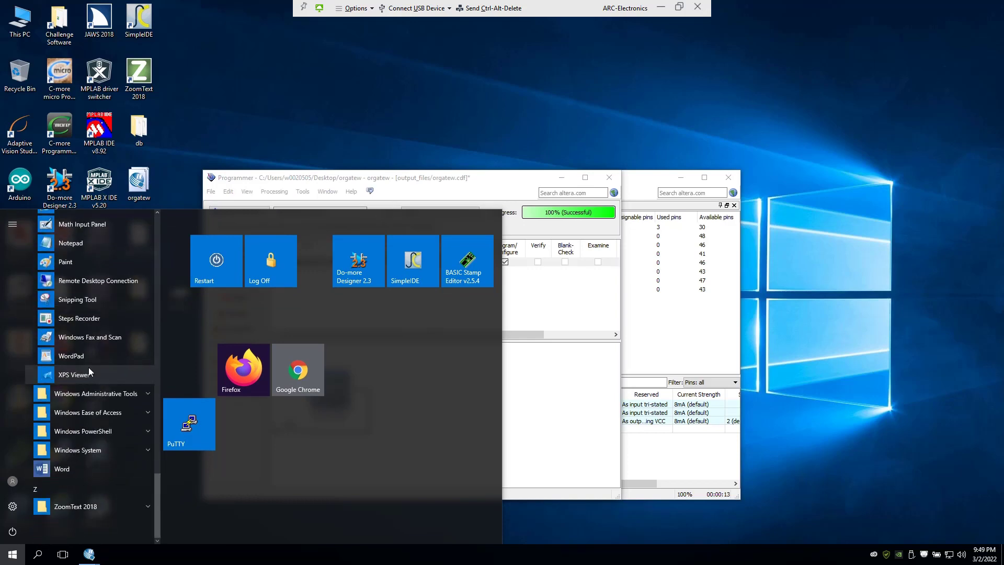
scroll(102, 375, up, 5)
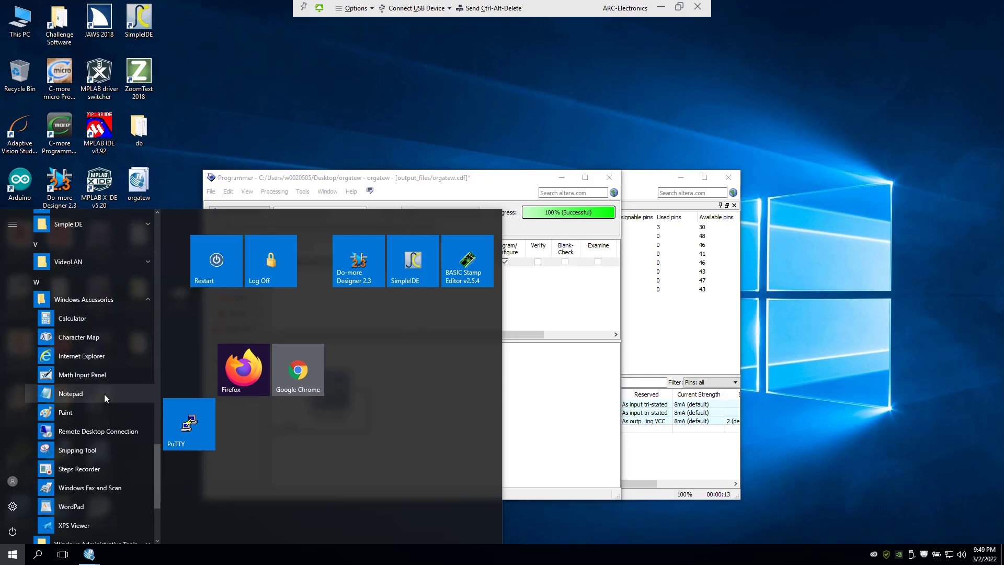
scroll(105, 393, down, 2)
click(77, 399)
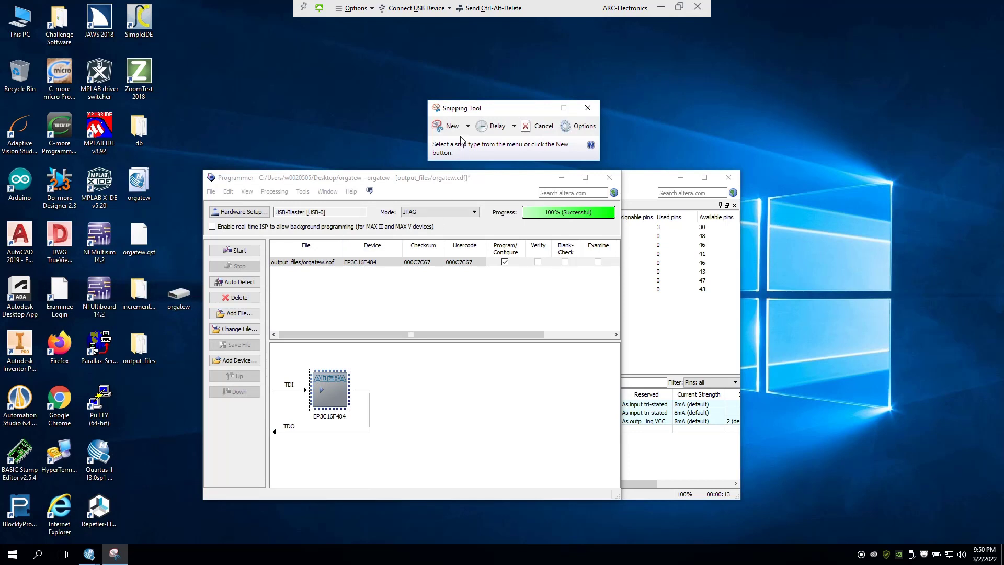
Open Word, dismiss the privacy notice and create a blank document.
click(15, 558)
scroll(78, 455, down, 10)
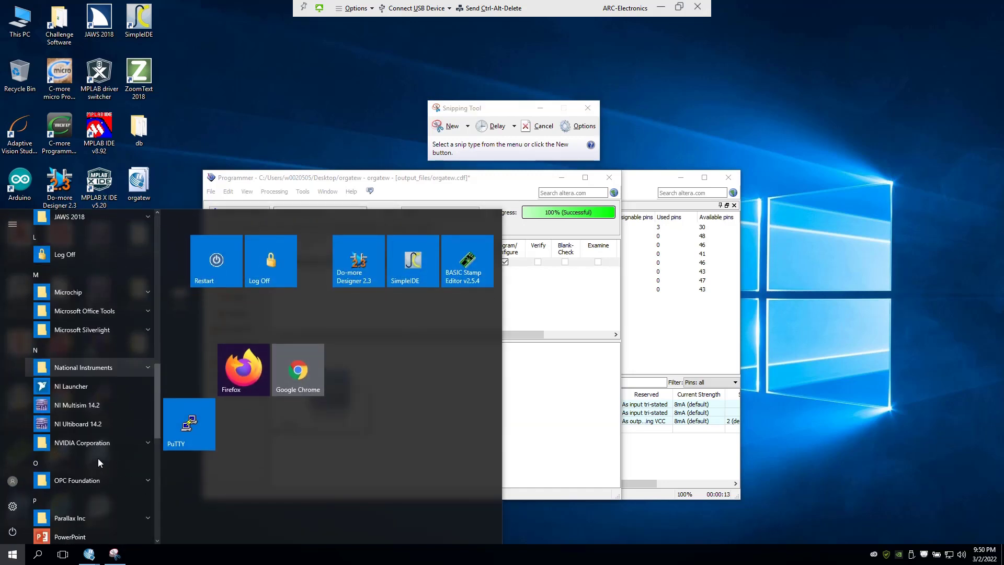
click(90, 469)
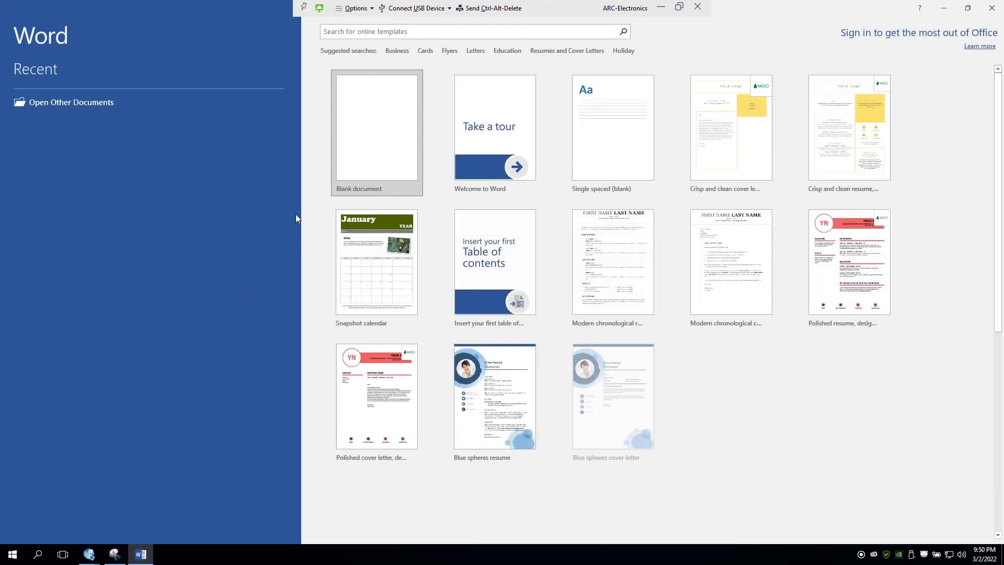
click(692, 393)
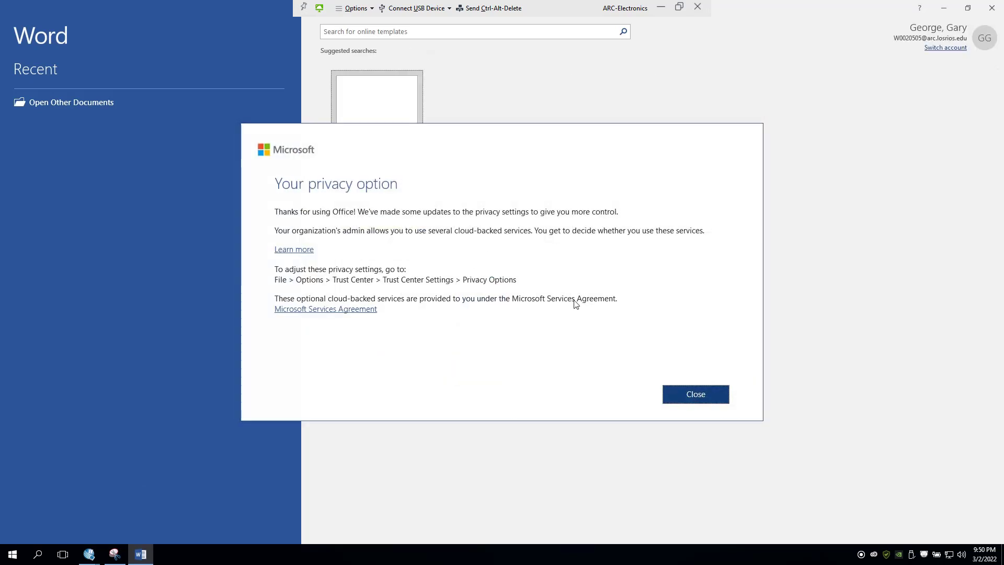
click(387, 134)
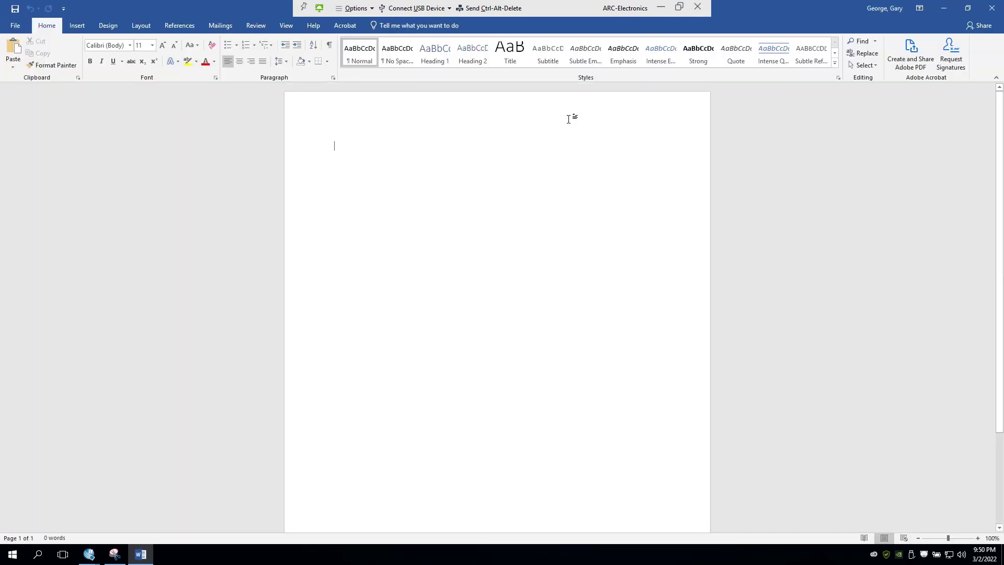
Minimize Word, shift the Programmer window slightly, and snip it from its title bar down to the device chain diagram.
click(951, 8)
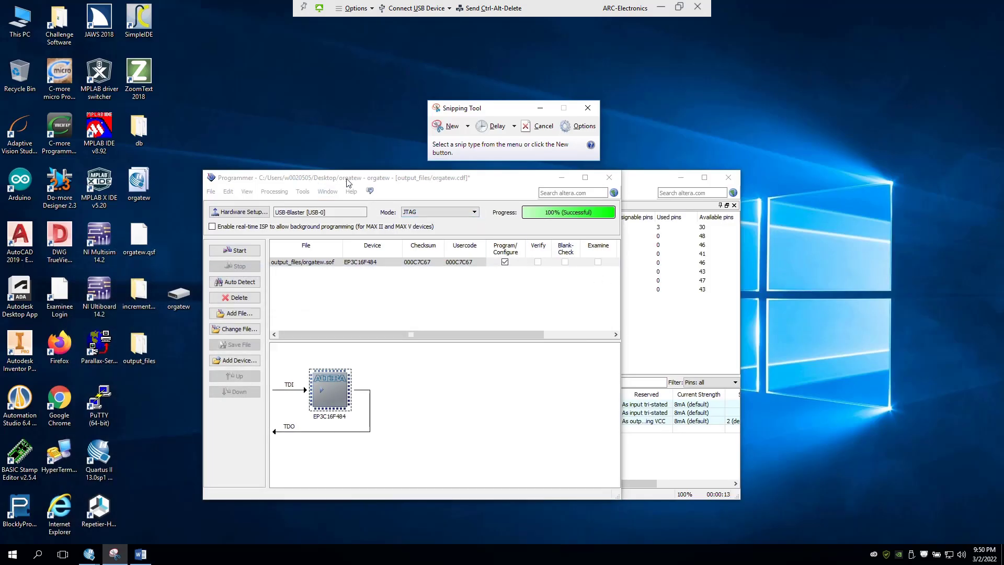
drag(347, 183, 371, 192)
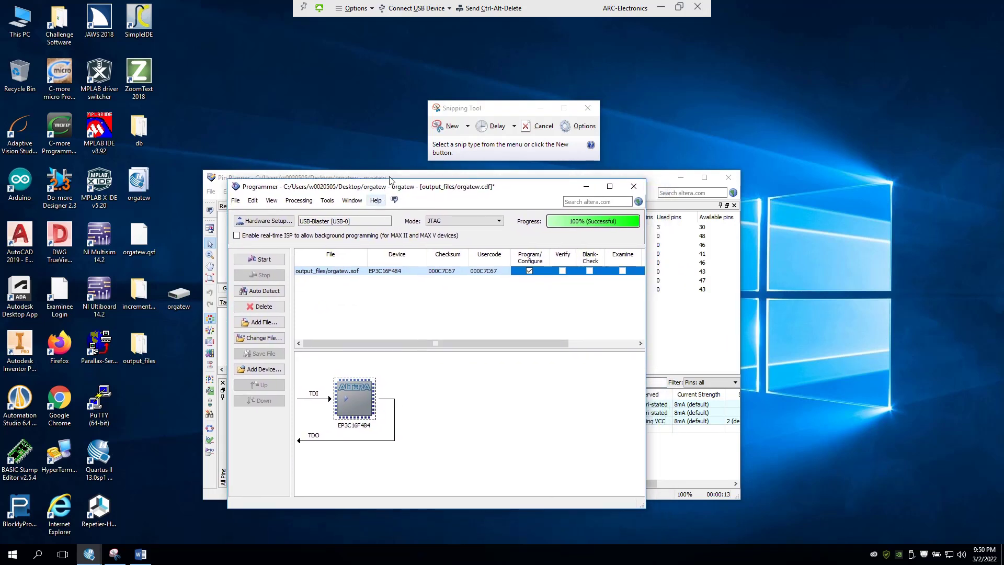
click(453, 127)
drag(230, 182, 644, 454)
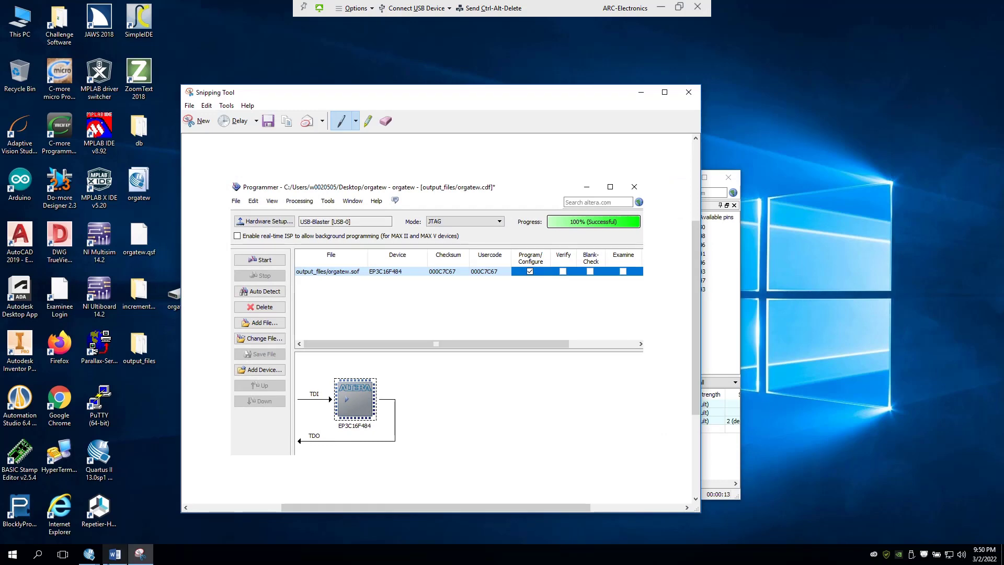
Switch to Word and paste the Programmer snip into the blank document.
click(115, 554)
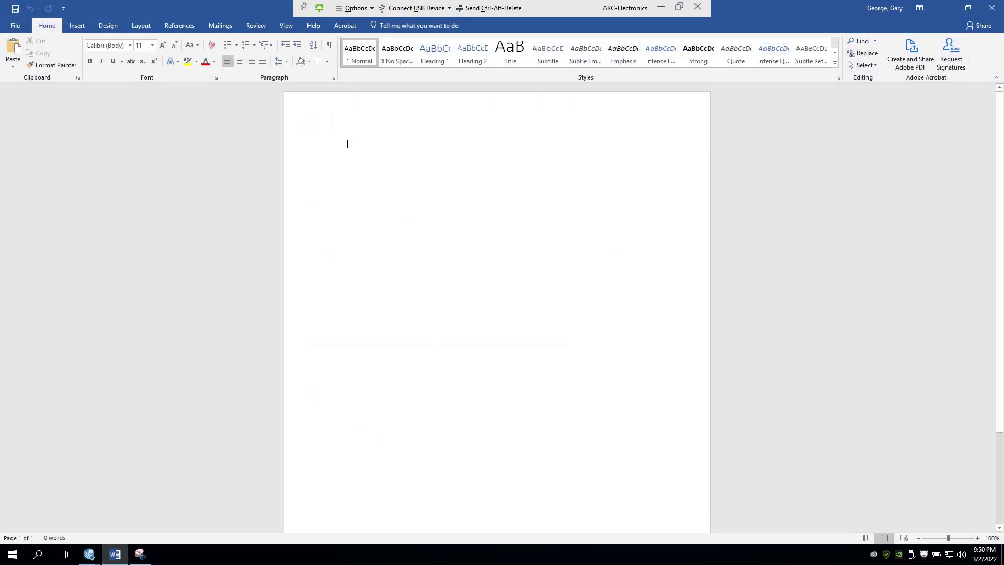
right_click(347, 144)
click(366, 198)
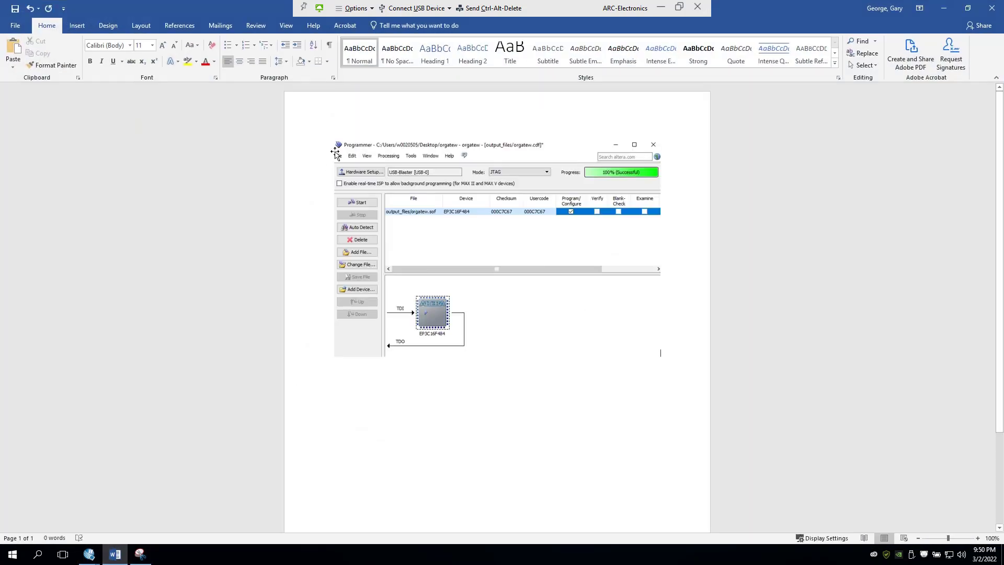
Insert blank lines above the pasted Programmer image to push it onto the next page.
click(335, 149)
key(Return)
key(Return)
key(Return)
key(Return)
key(Return)
key(Return)
key(Return)
key(Return)
key(Return)
key(Return)
key(Return)
key(Return)
key(Return)
key(Return)
key(Return)
key(Return)
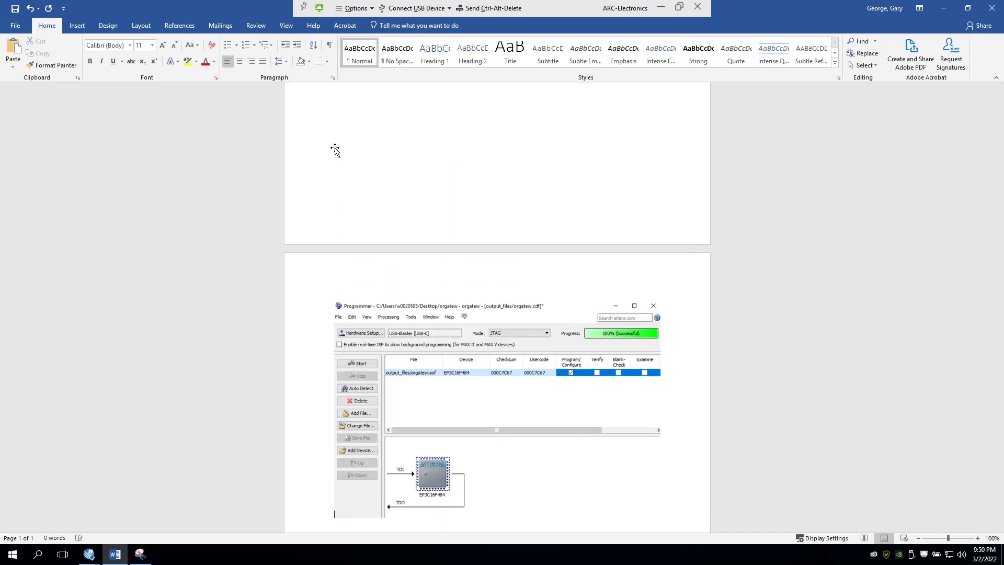
Minimize Word and the Programmer without closing orgatew.cdf, and move the Snipping Tool window clear of the Pin Planner.
click(948, 7)
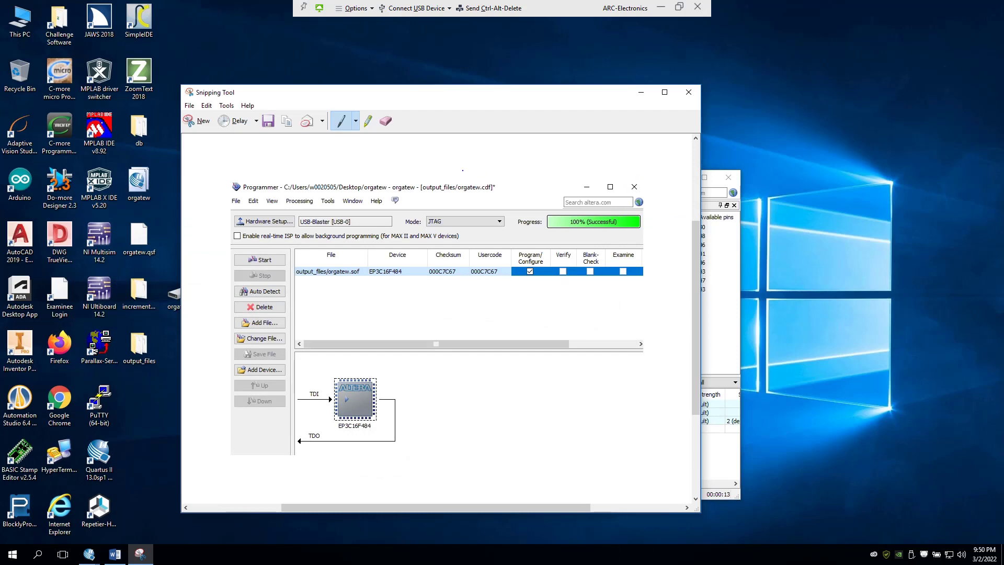
drag(526, 95, 904, 325)
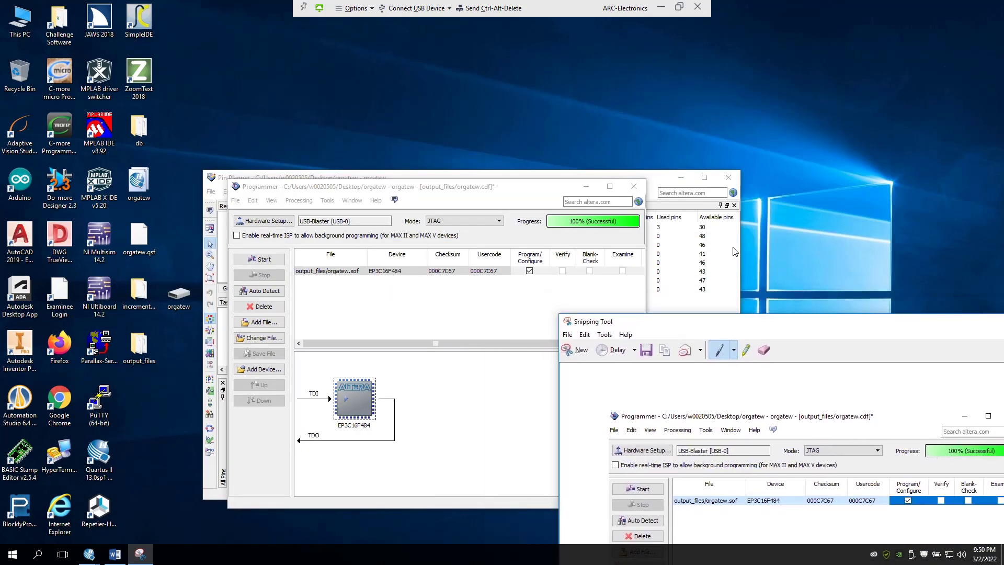
click(634, 187)
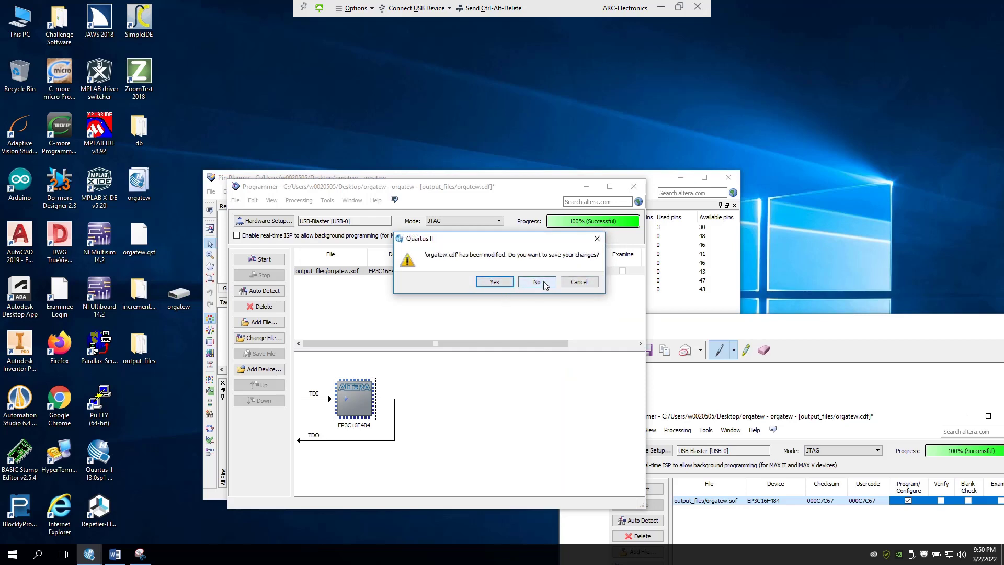
click(579, 282)
click(588, 188)
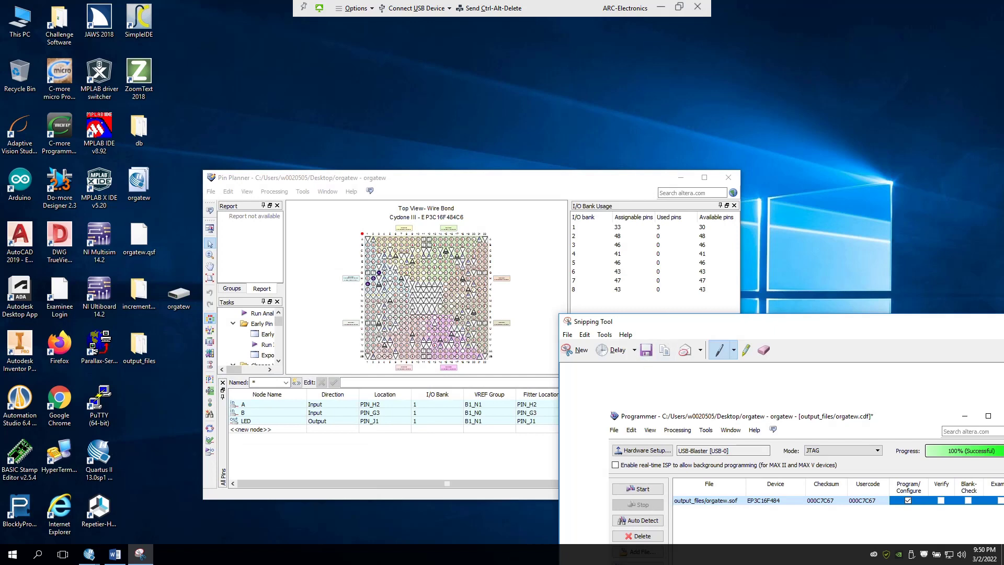
drag(669, 327, 852, 165)
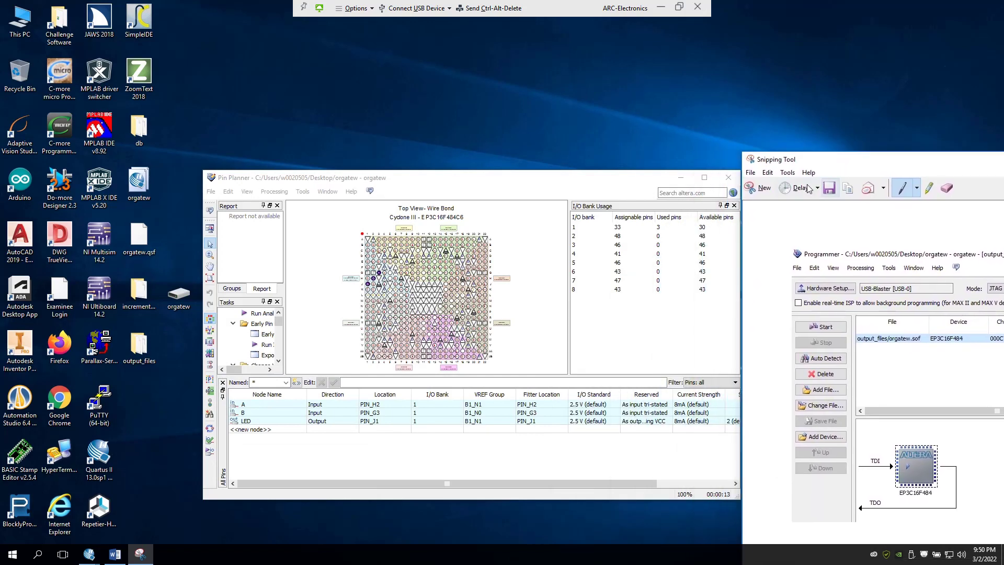
Snip the Pin Planner window and paste the image into the Word document above the Programmer image.
click(764, 188)
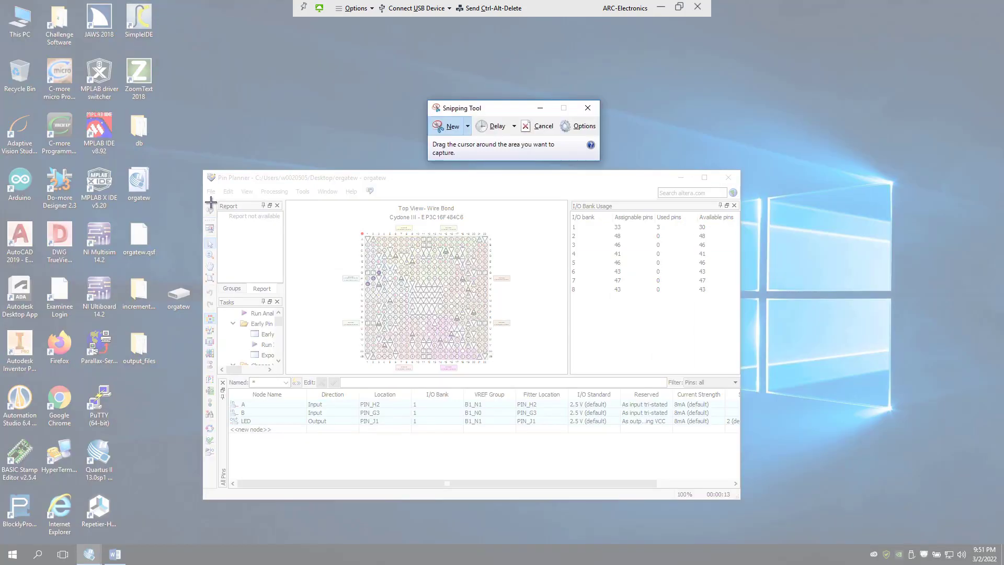
drag(209, 185, 723, 442)
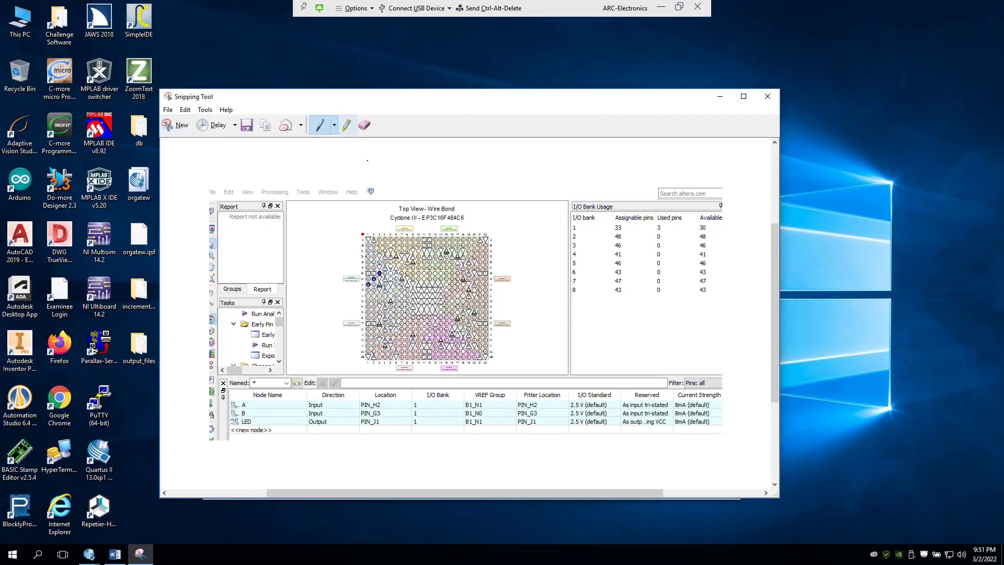
click(115, 554)
scroll(330, 131, up, 5)
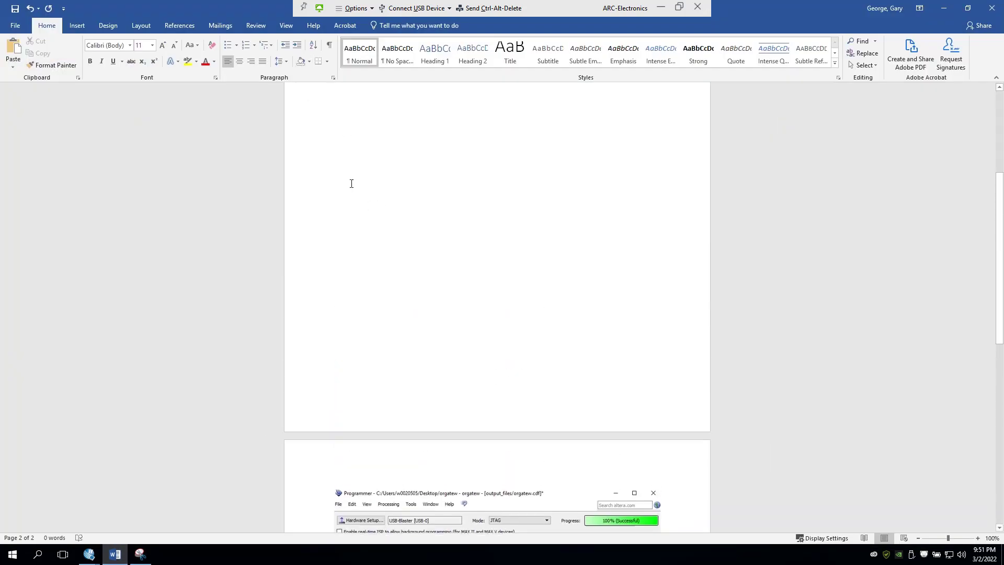
right_click(330, 127)
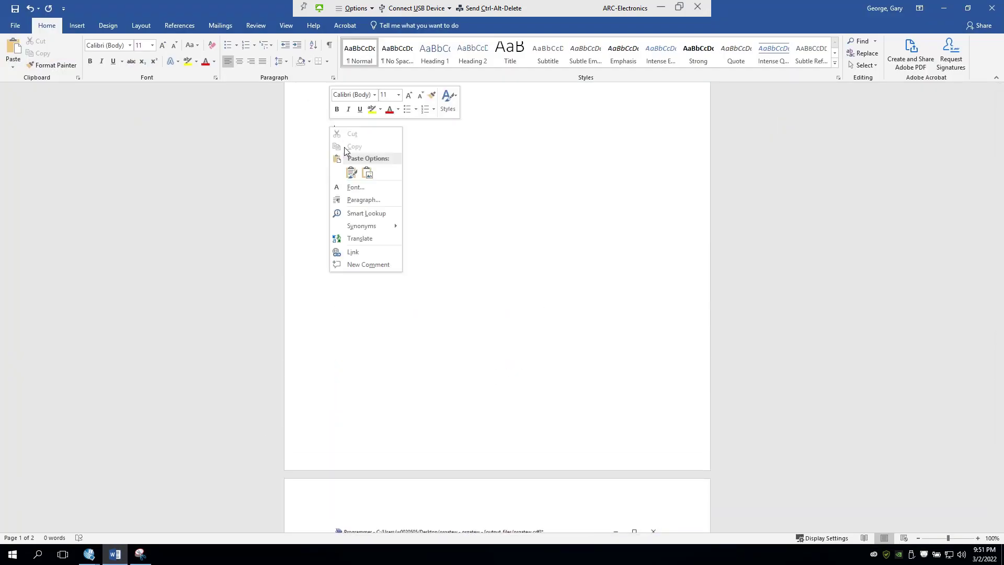
click(350, 173)
scroll(358, 155, up, 4)
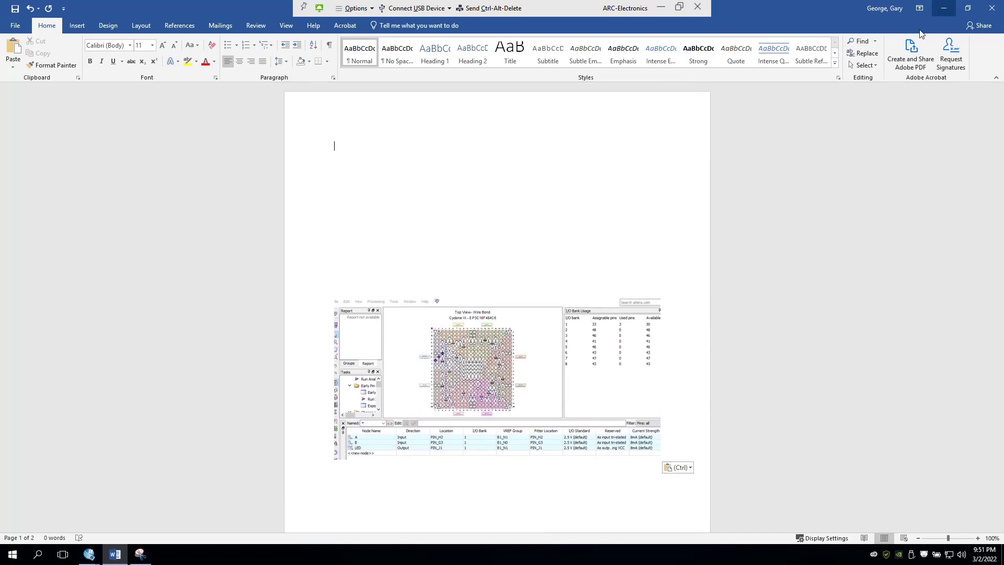
Switch to the main Quartus II window, close the Compilation Report, and resize the window to a compact view of orgatew.vhd.
click(944, 8)
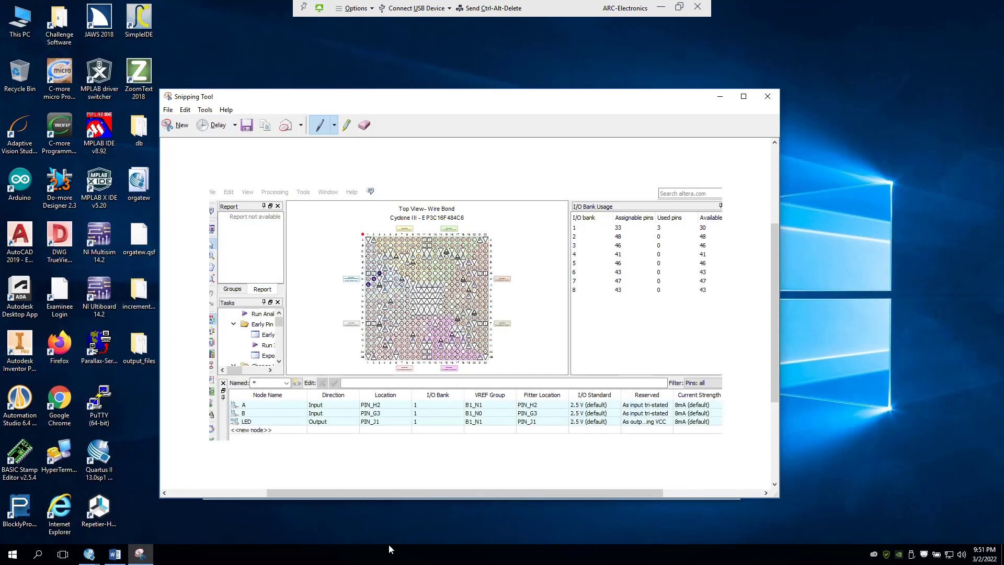
click(89, 555)
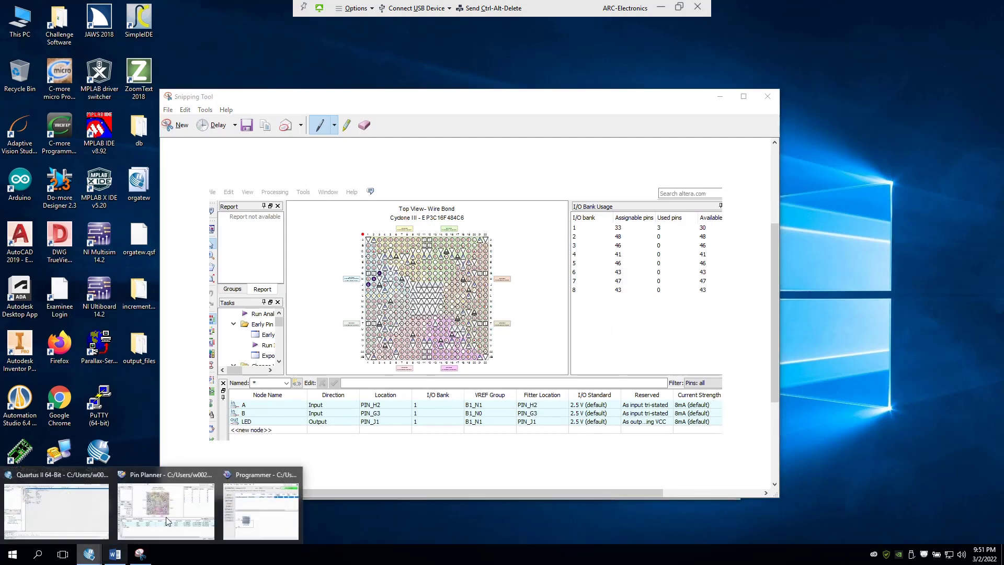
click(79, 519)
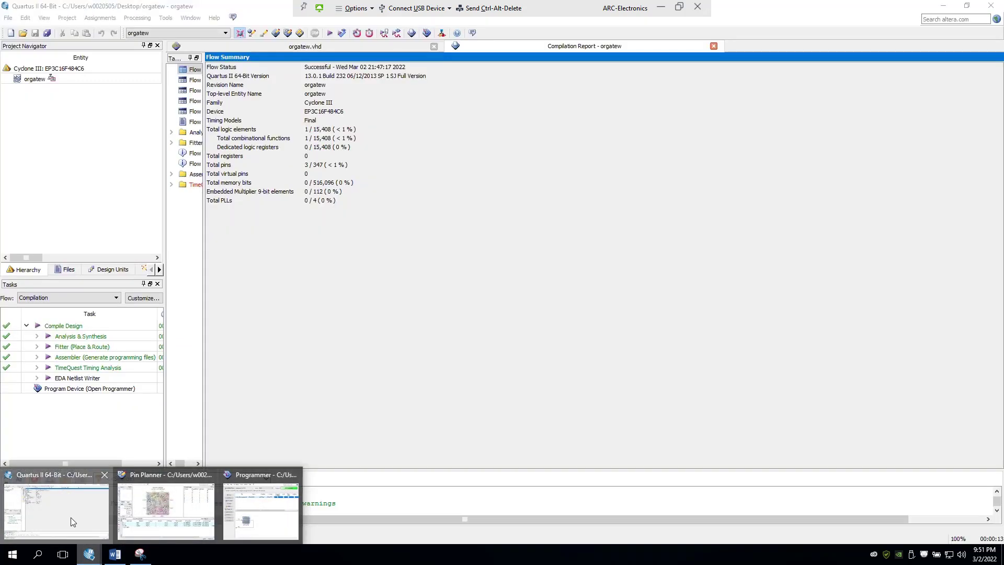
click(714, 45)
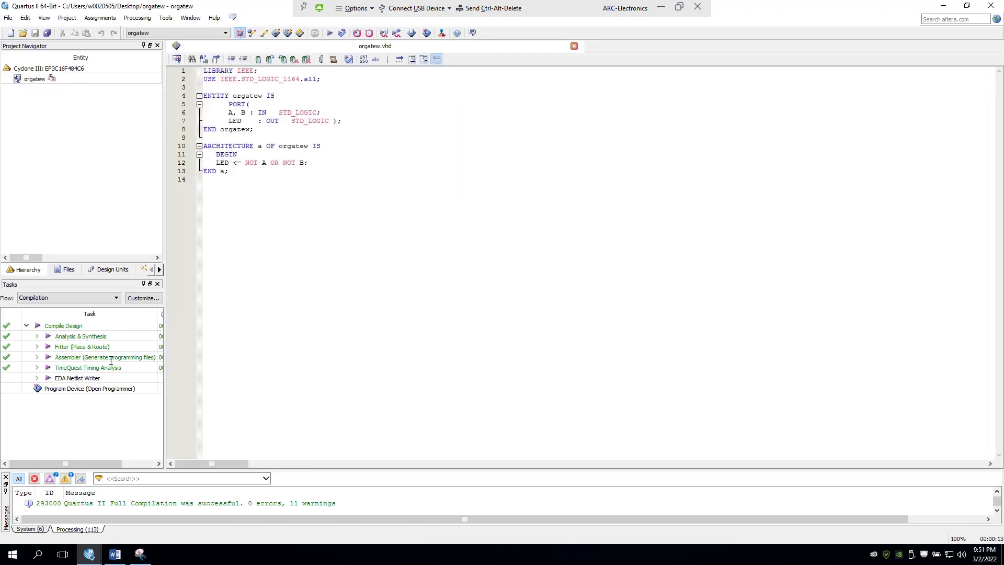
drag(177, 6, 155, 7)
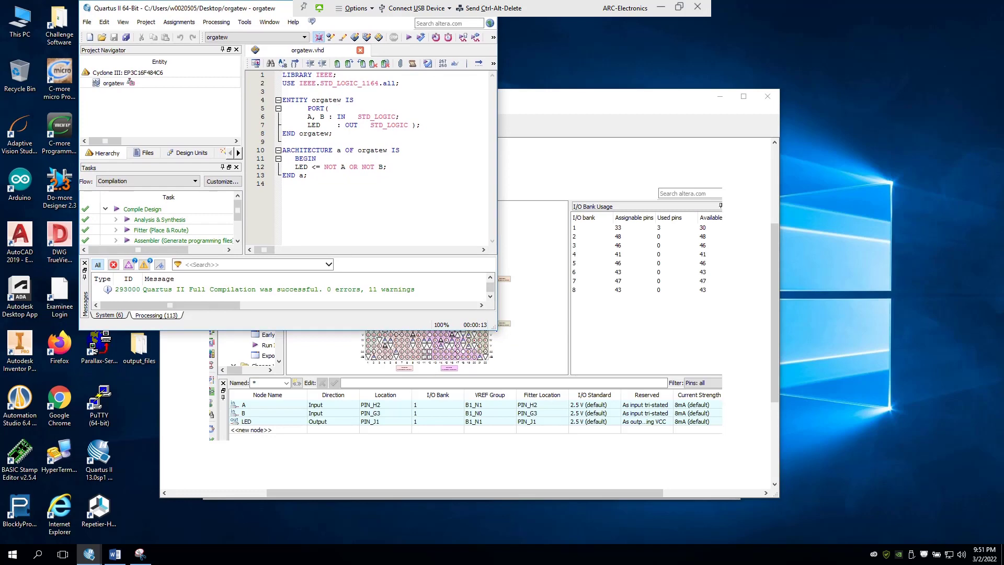
drag(496, 327, 518, 330)
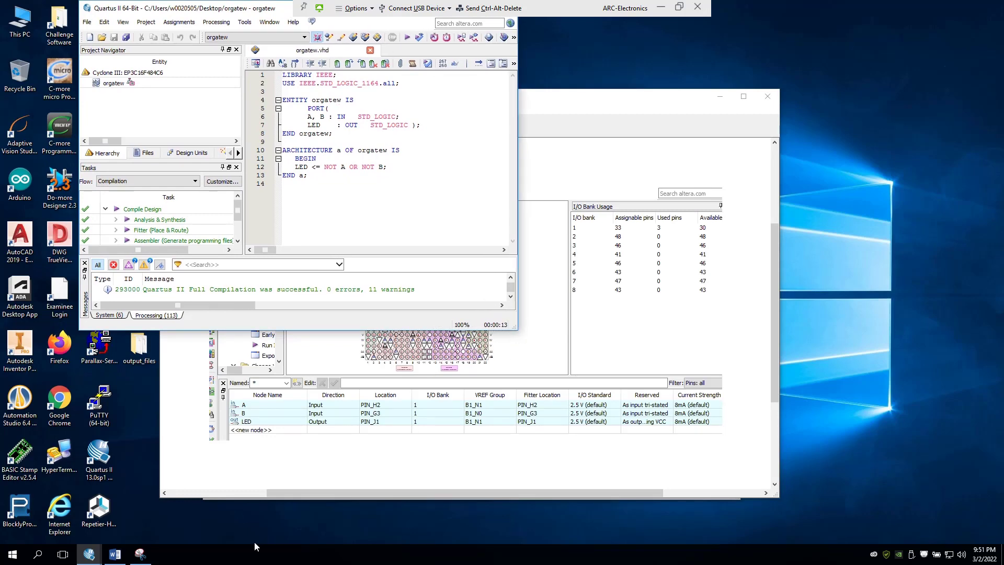
Snip the Quartus II window showing the orgatew.vhd code and paste it at the start of the Word document.
click(141, 554)
click(178, 125)
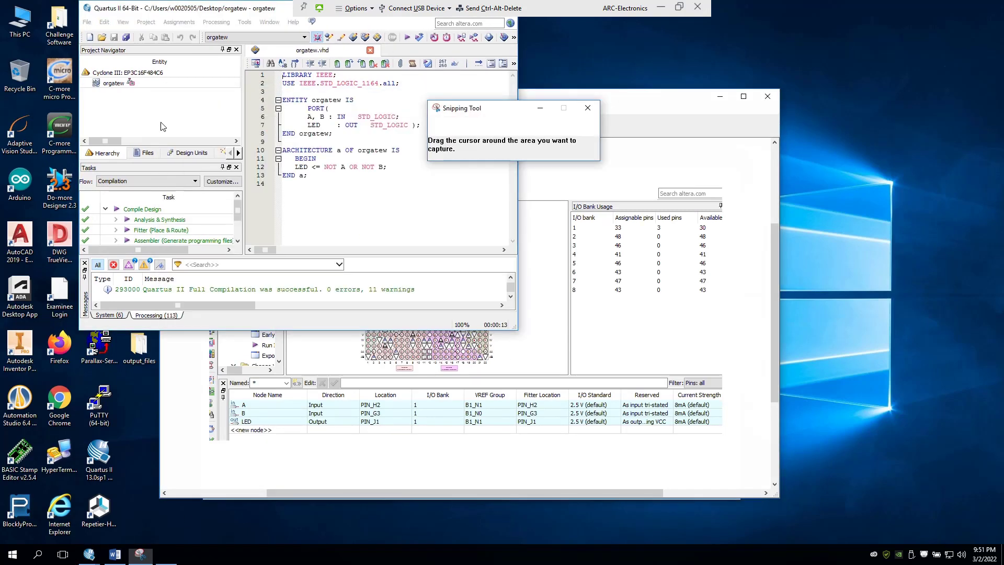
drag(80, 17, 510, 276)
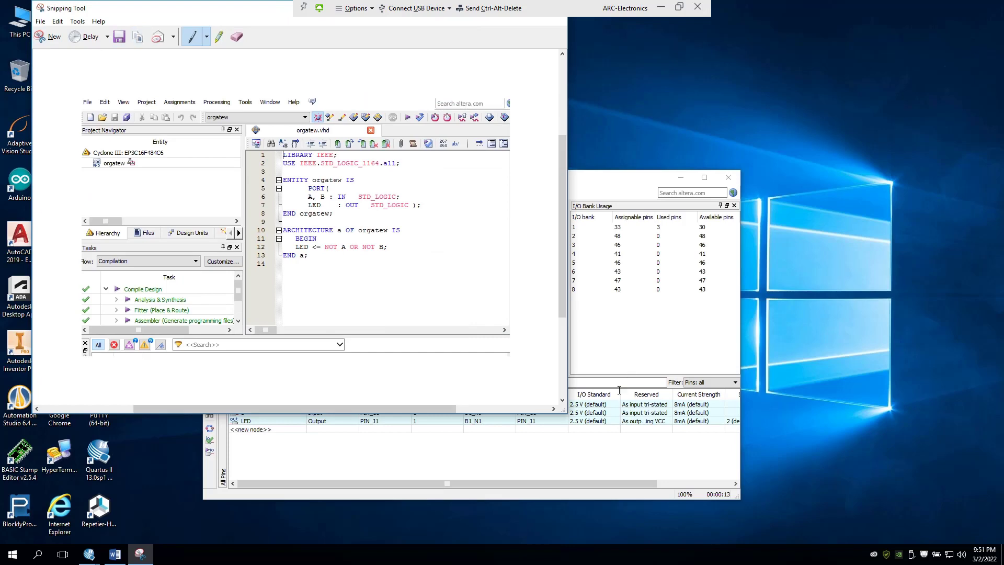
click(115, 554)
right_click(354, 125)
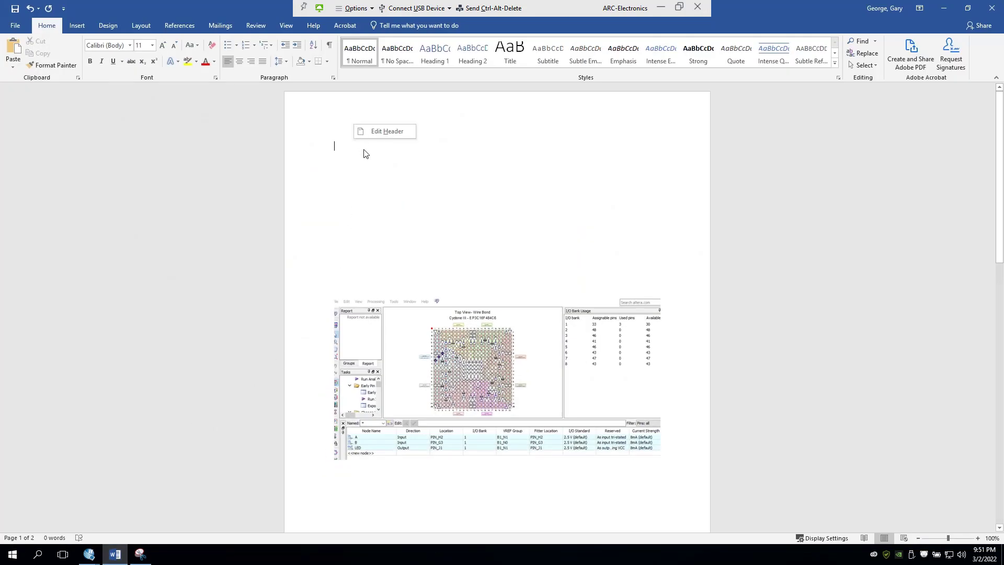
right_click(335, 146)
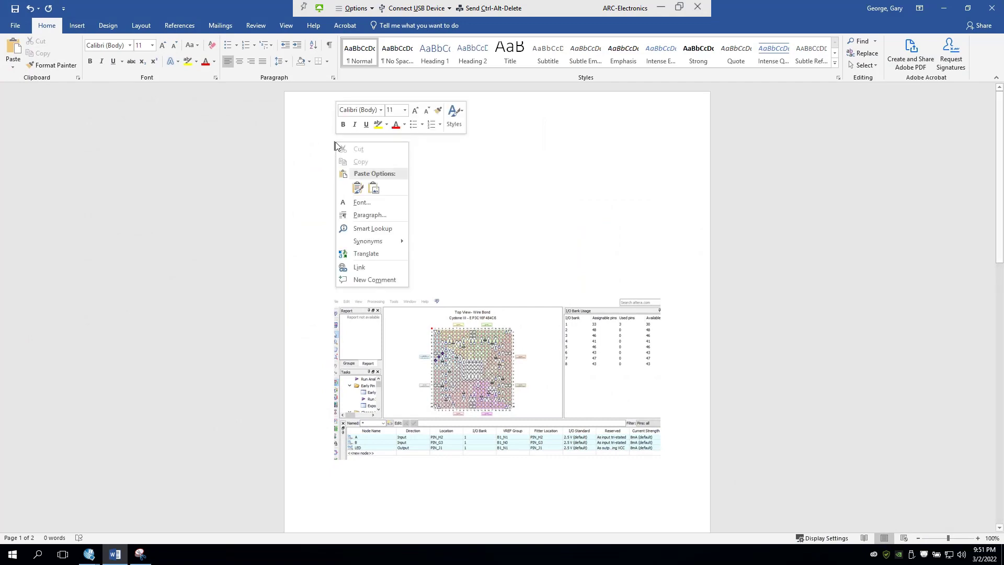
click(355, 188)
Remove the blank lines between the three pasted images so that the document fits on two pages.
scroll(423, 300, down, 15)
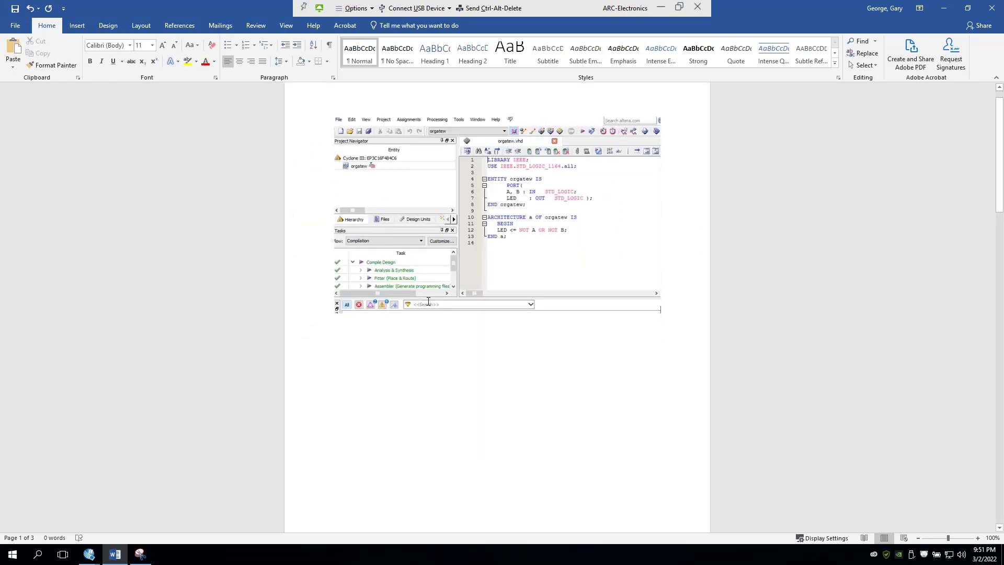
scroll(425, 349, up, 15)
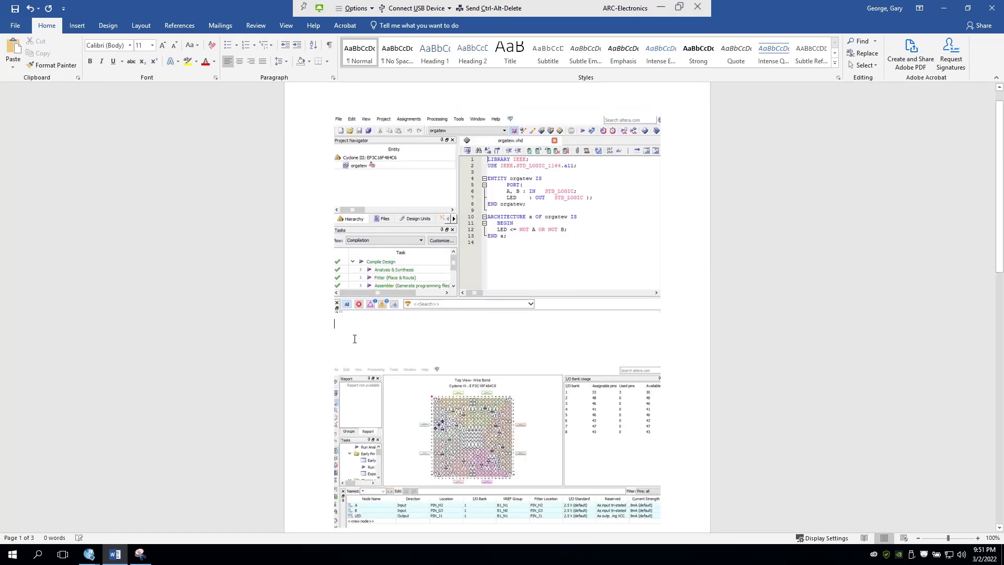
scroll(429, 387, down, 9)
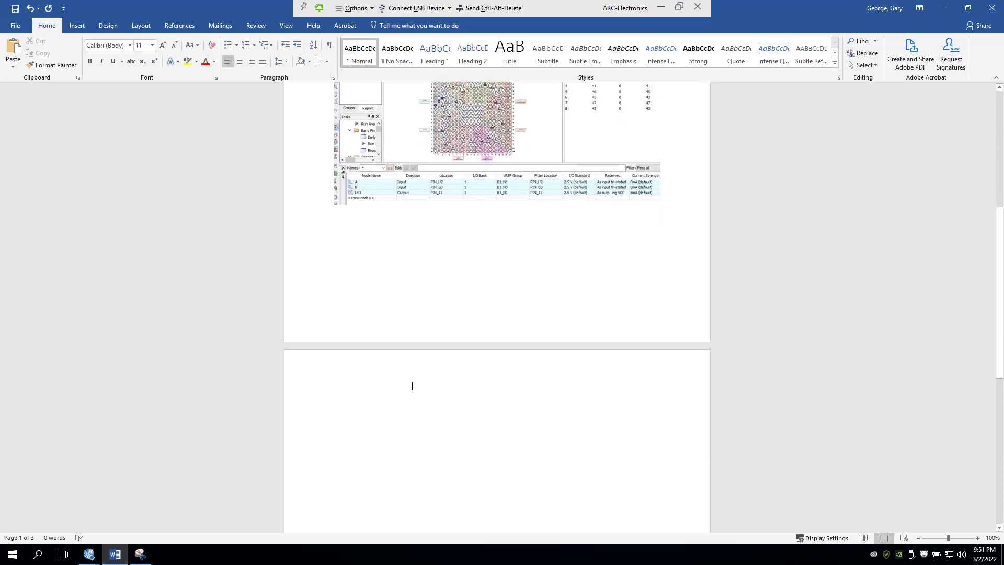
key(ctrl+v)
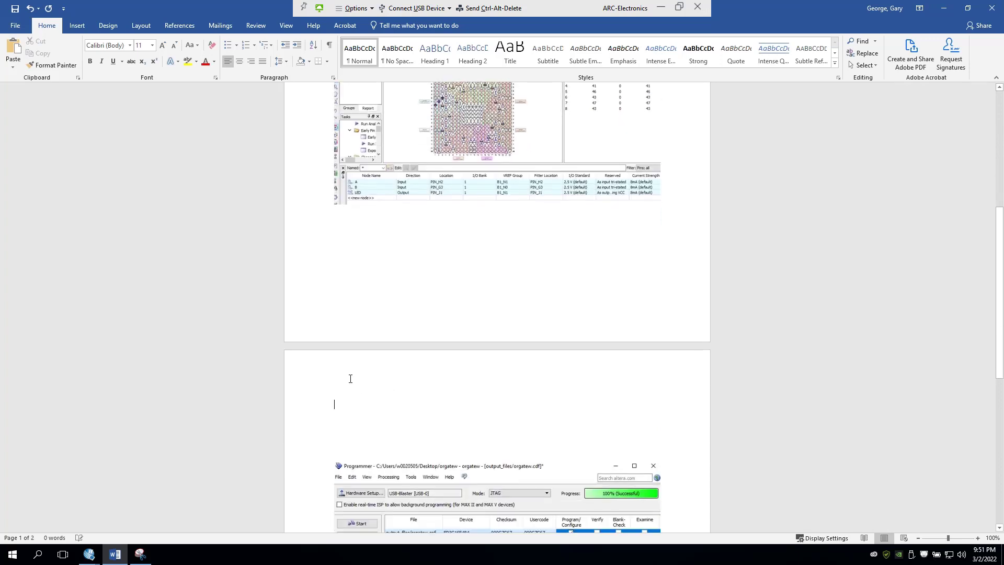
scroll(333, 379, down, 3)
click(320, 361)
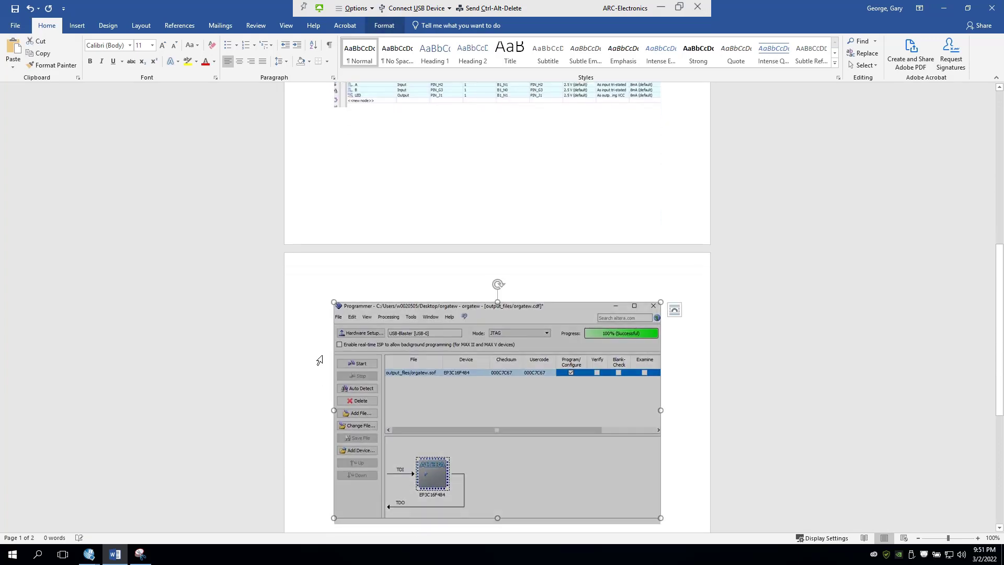
click(717, 320)
scroll(406, 209, up, 12)
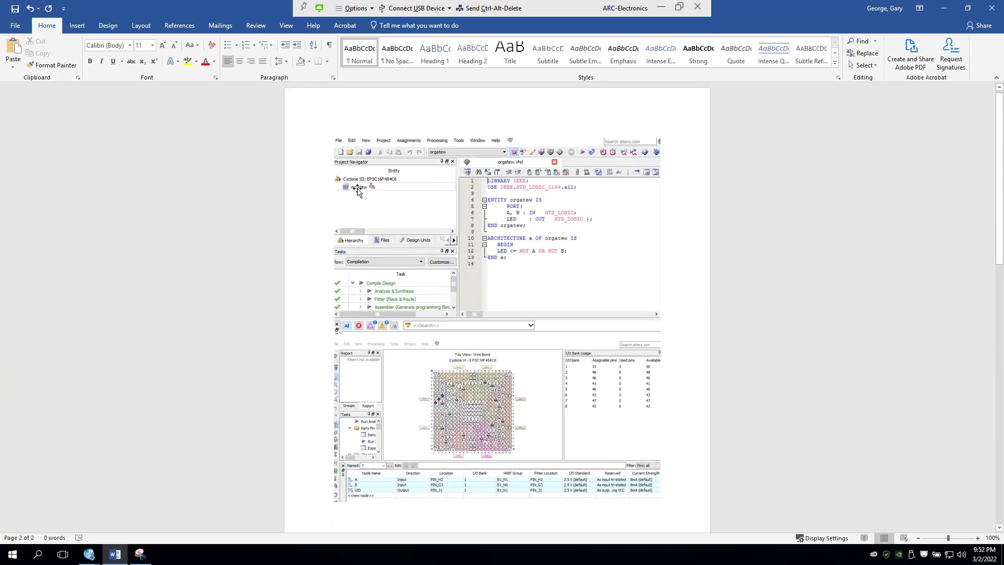
Save the Word document to the Desktop as VHDL1.
click(15, 25)
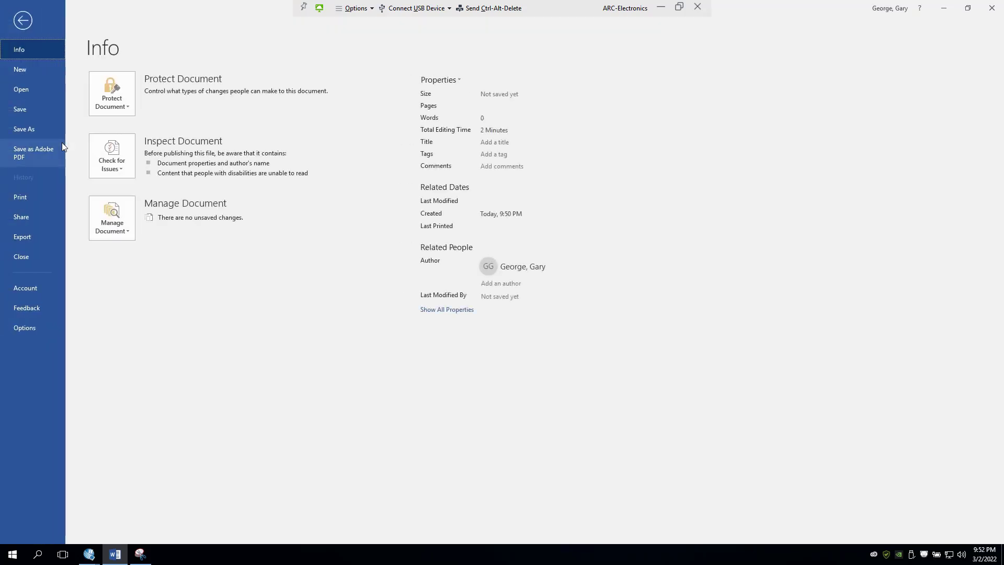
click(30, 128)
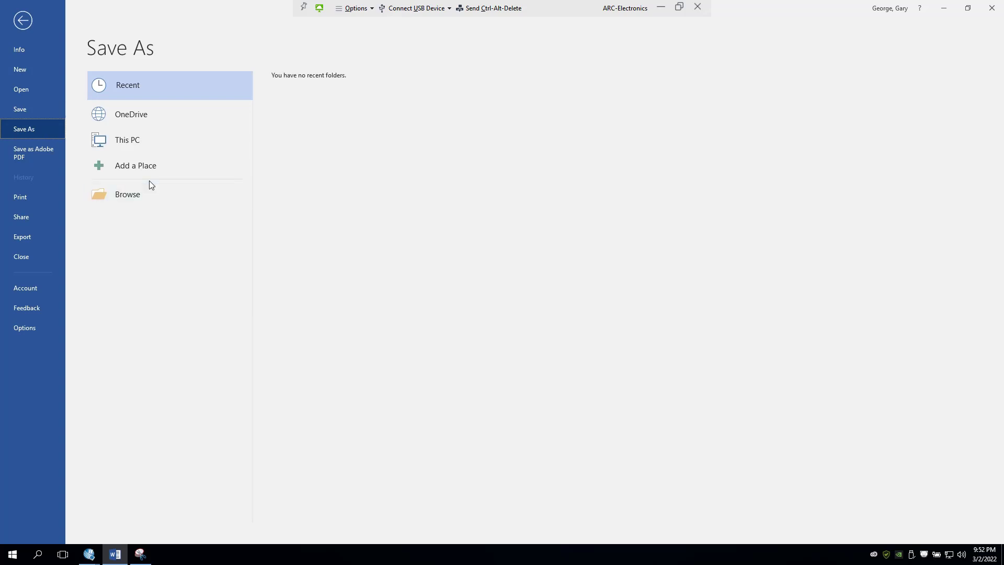
click(139, 192)
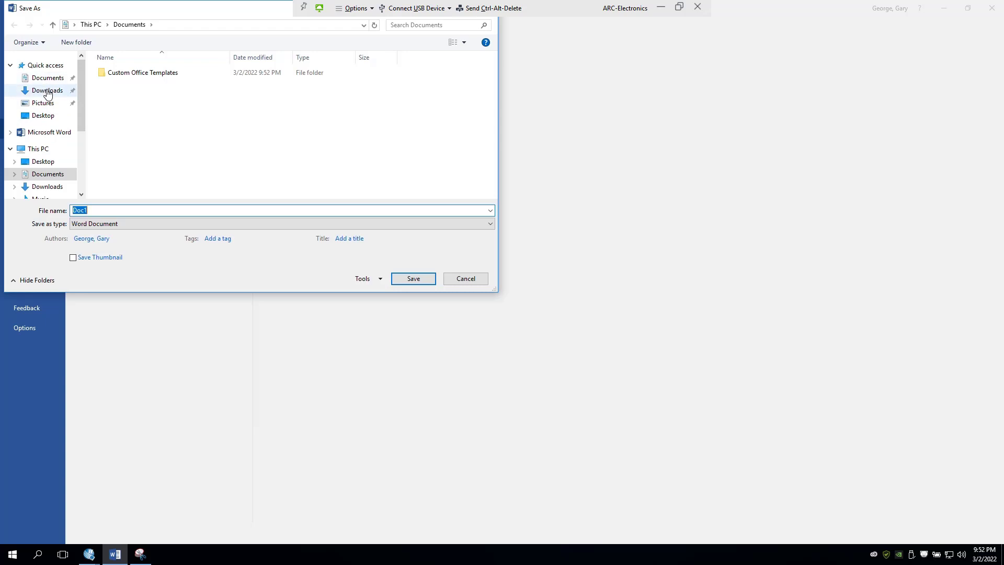
click(42, 114)
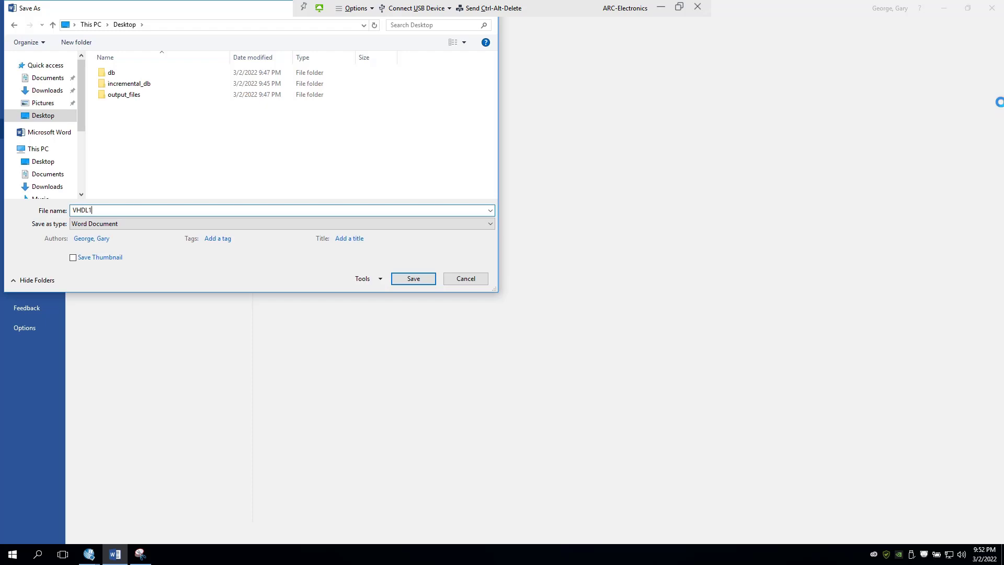
key(Return)
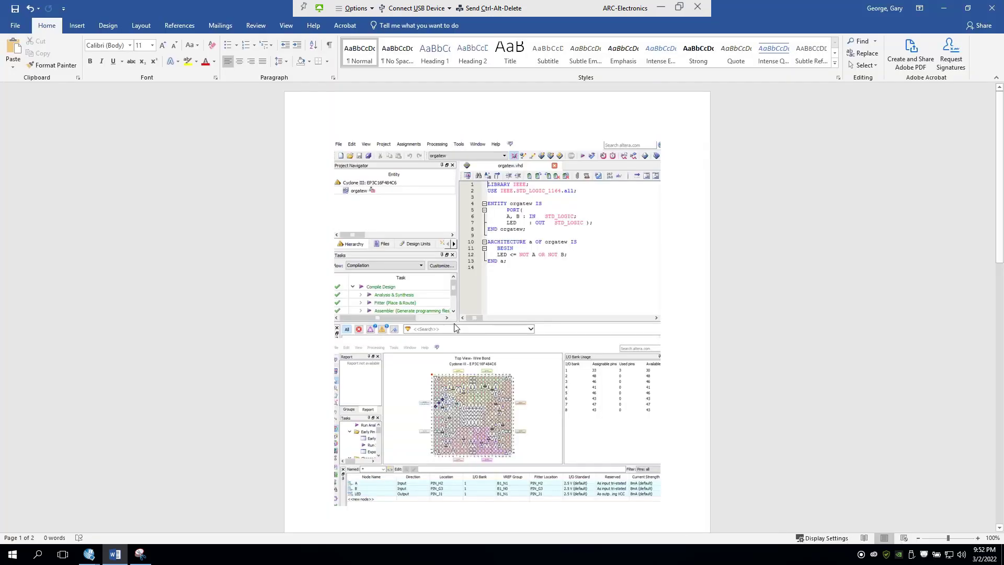
Save another copy of the VHDL1 document to the EASTFUN (E:) drive.
click(16, 26)
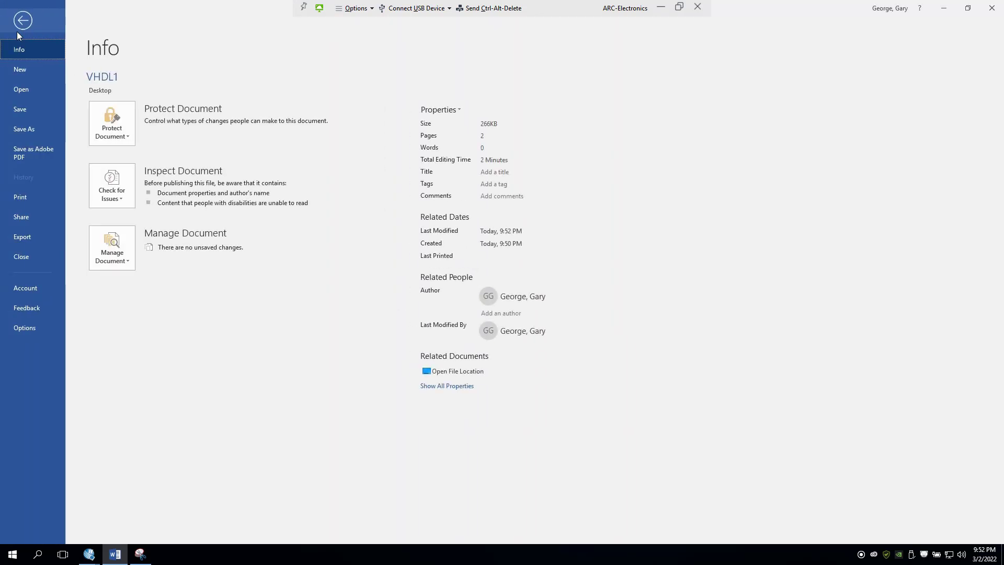
click(26, 132)
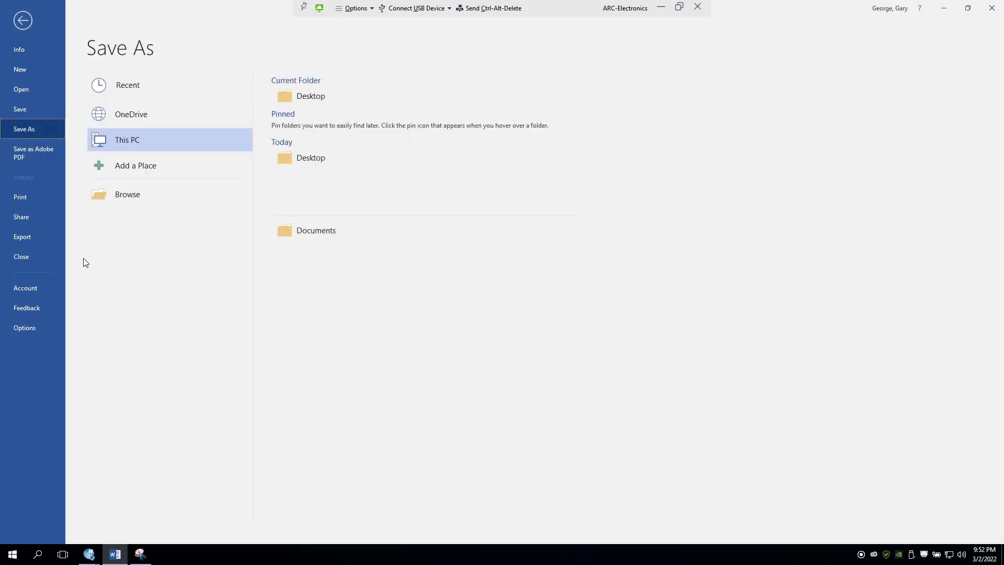
click(138, 196)
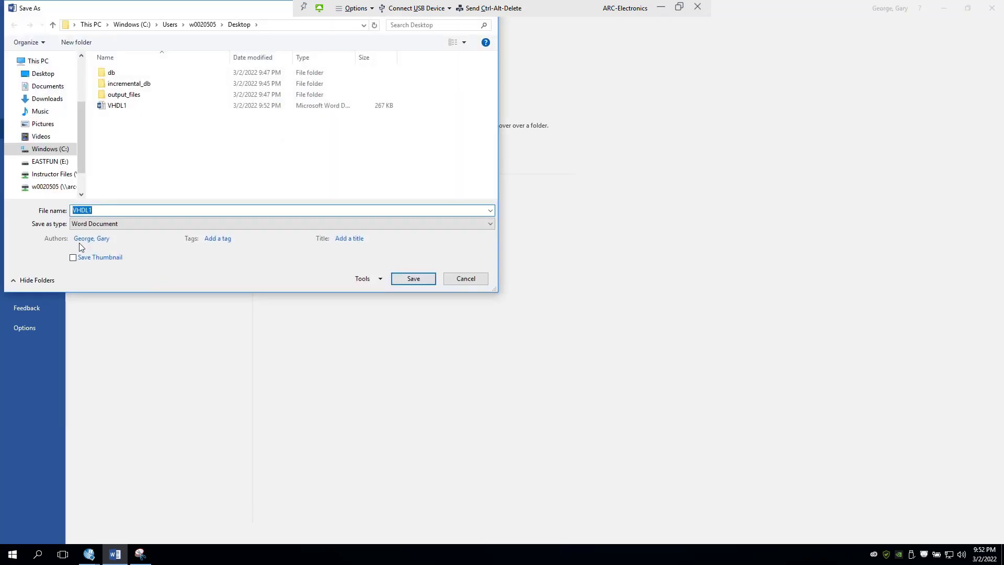
click(50, 161)
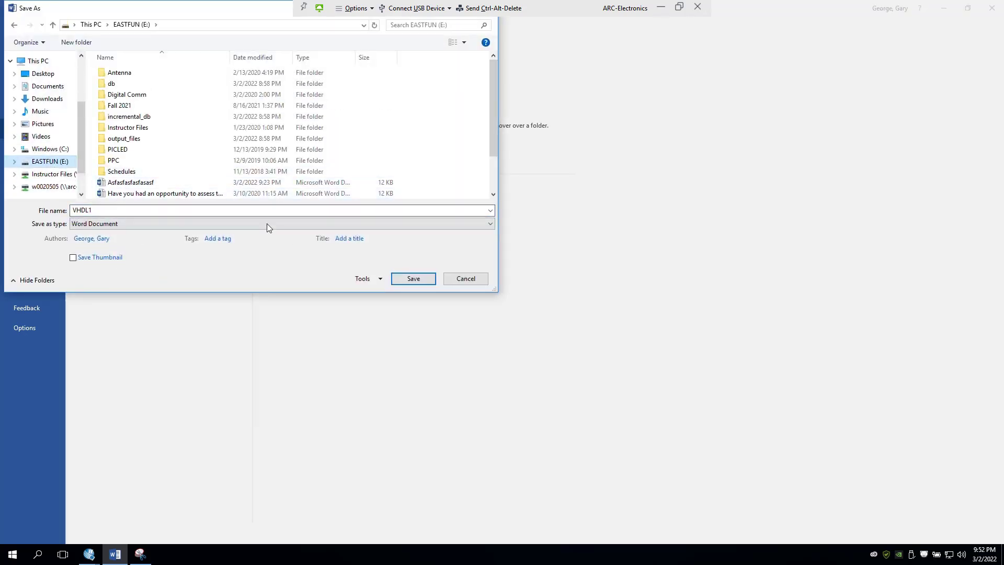
scroll(190, 152, down, 2)
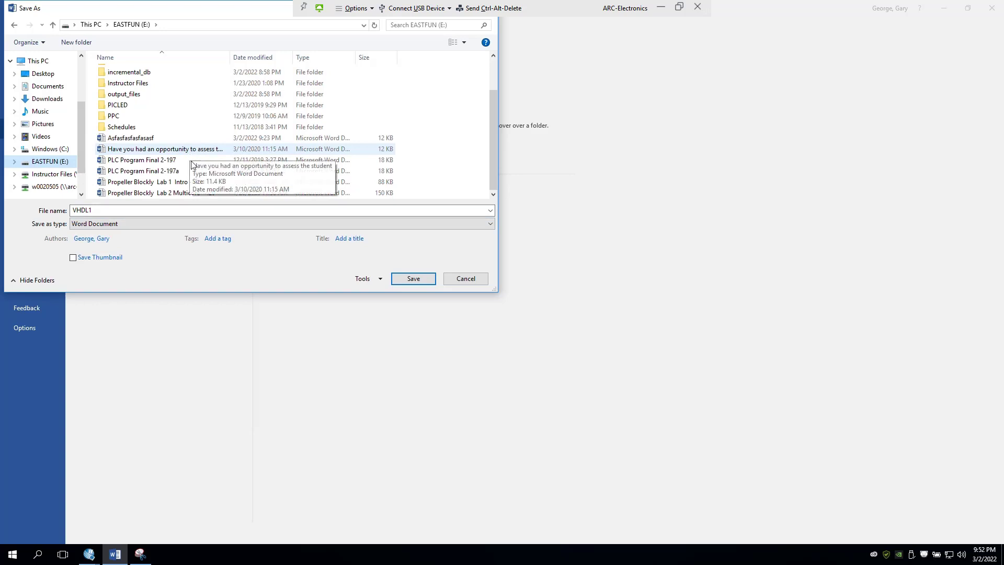
click(421, 282)
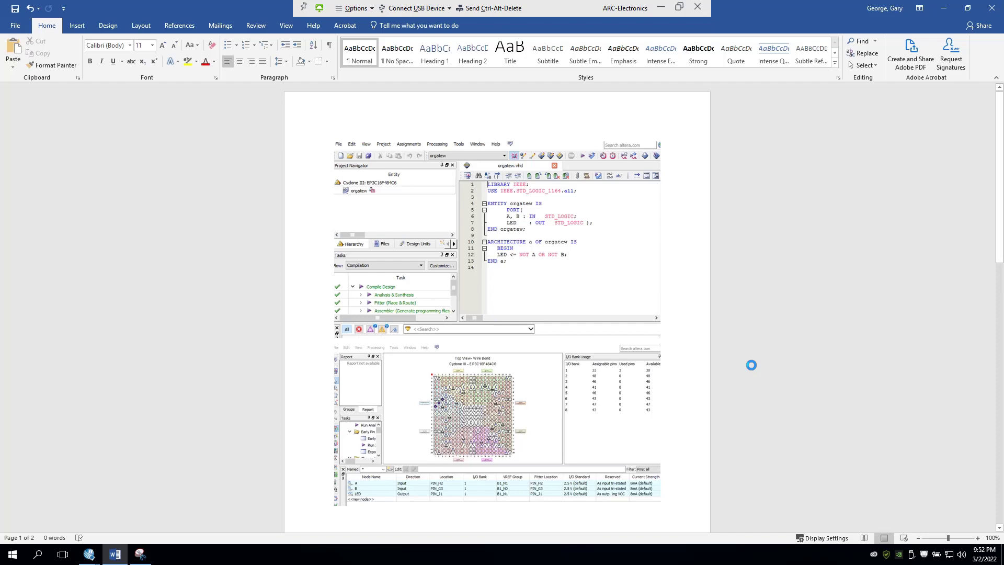
Minimize Word and the ARC-Electronics remote desktop, and check the local computer's drives in File Explorer for the EASTFUN drive.
click(946, 9)
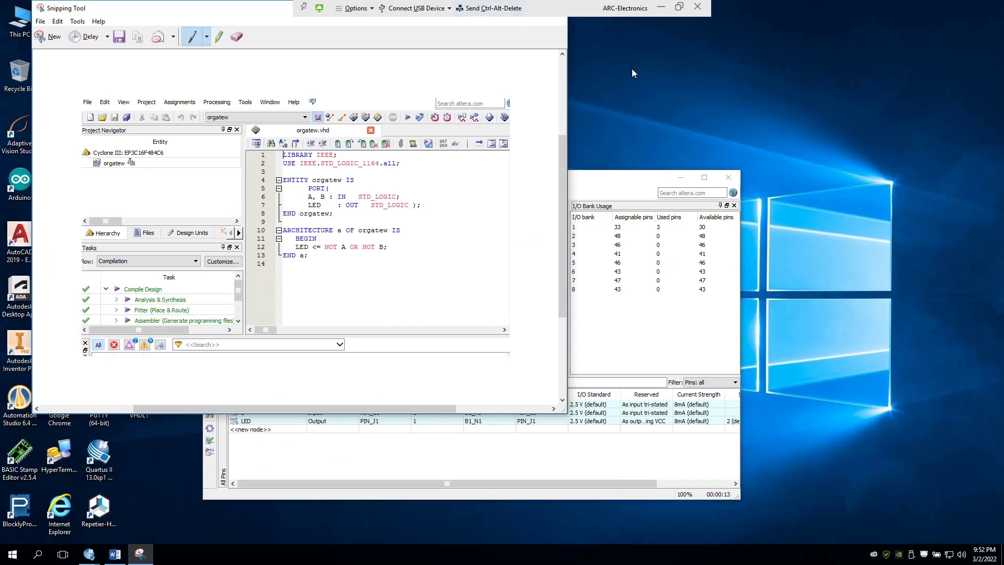
click(661, 8)
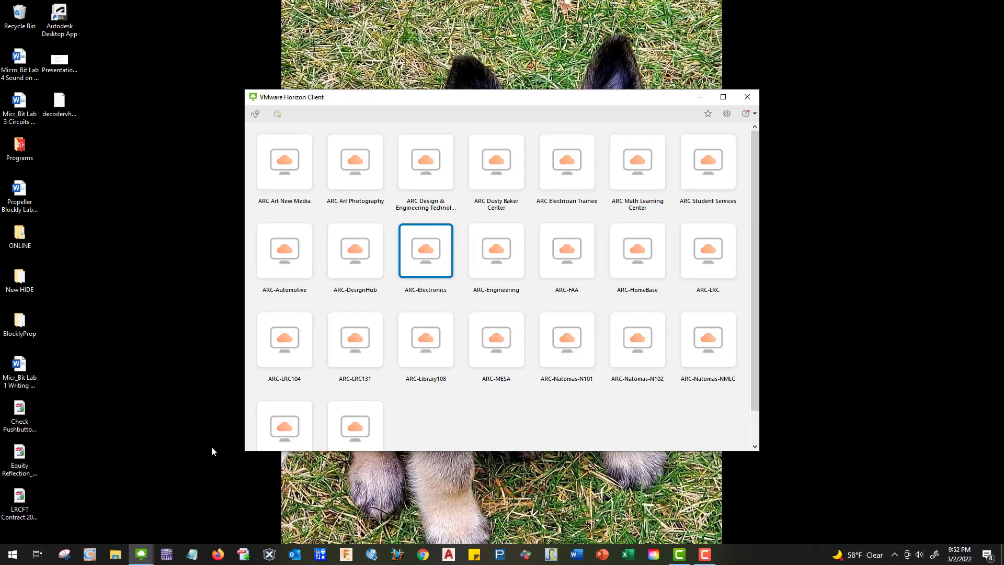
click(11, 558)
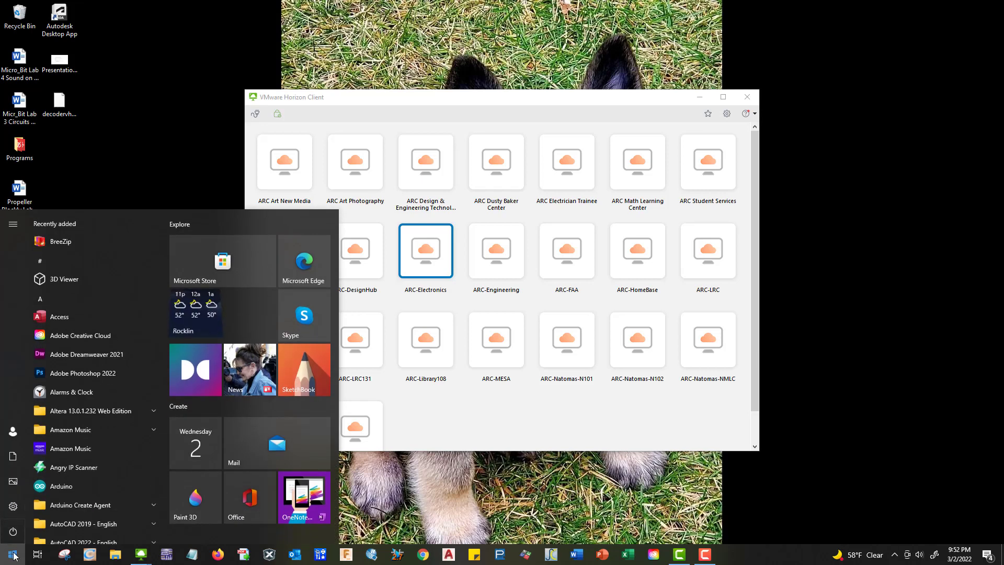
right_click(12, 558)
click(48, 467)
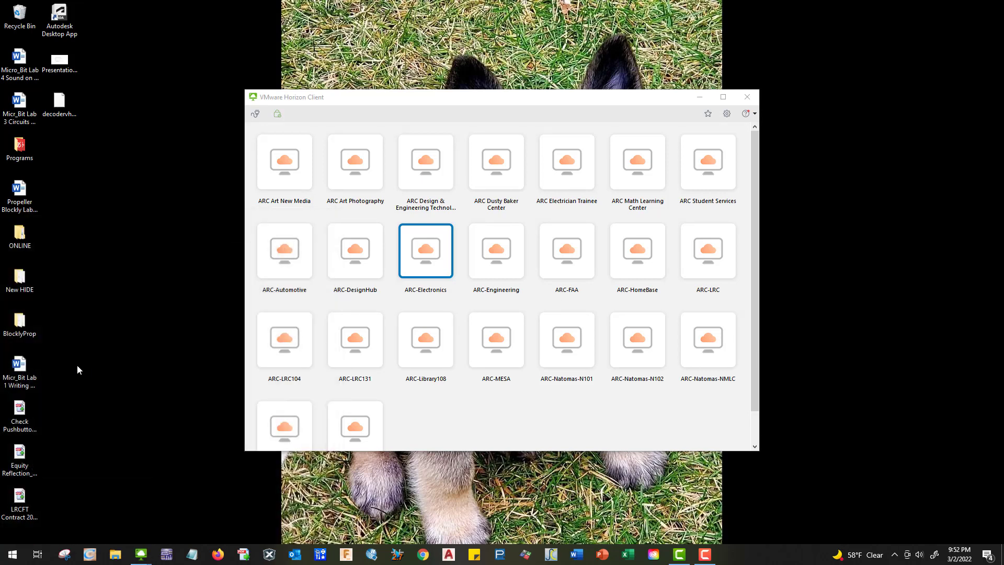
scroll(215, 396, down, 5)
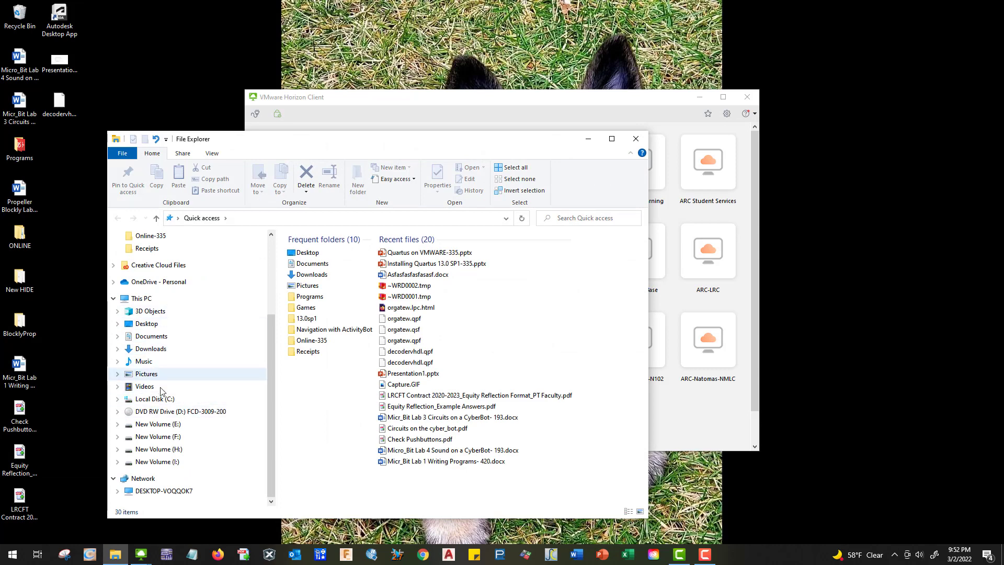
Switch back to the ARC-Electronics remote desktop and disconnect the USB drive from it to release it to the local computer.
click(389, 112)
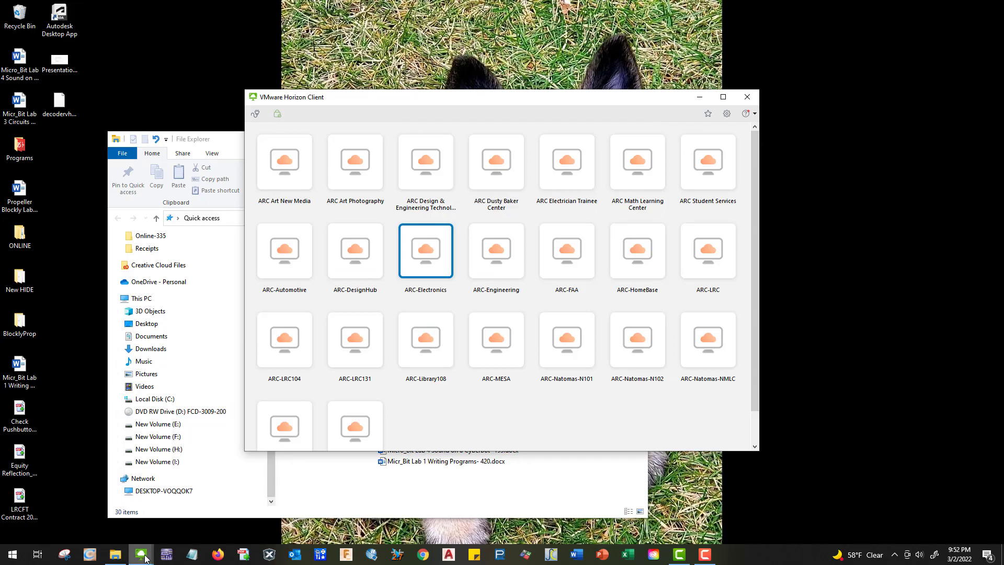
click(165, 523)
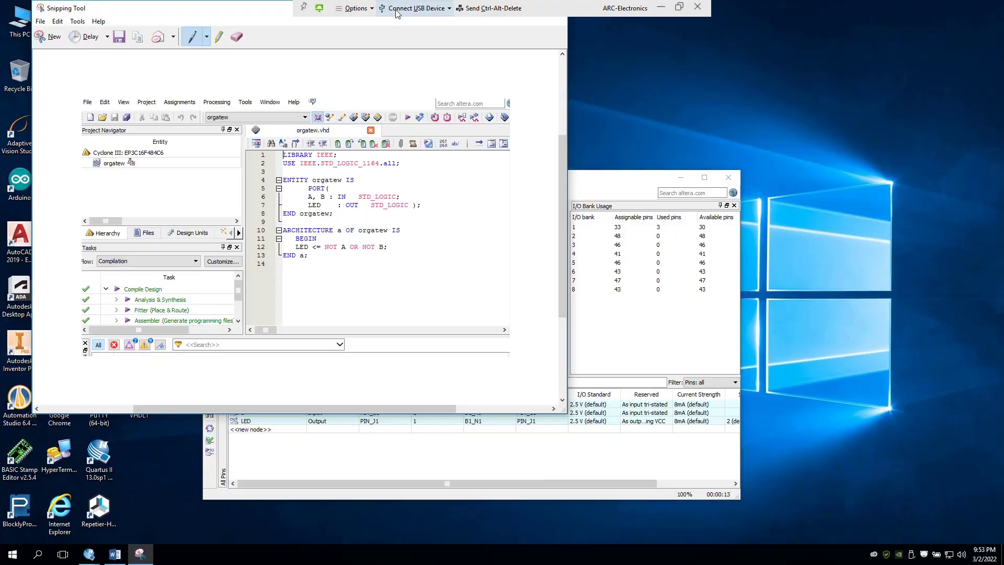
click(413, 8)
click(405, 96)
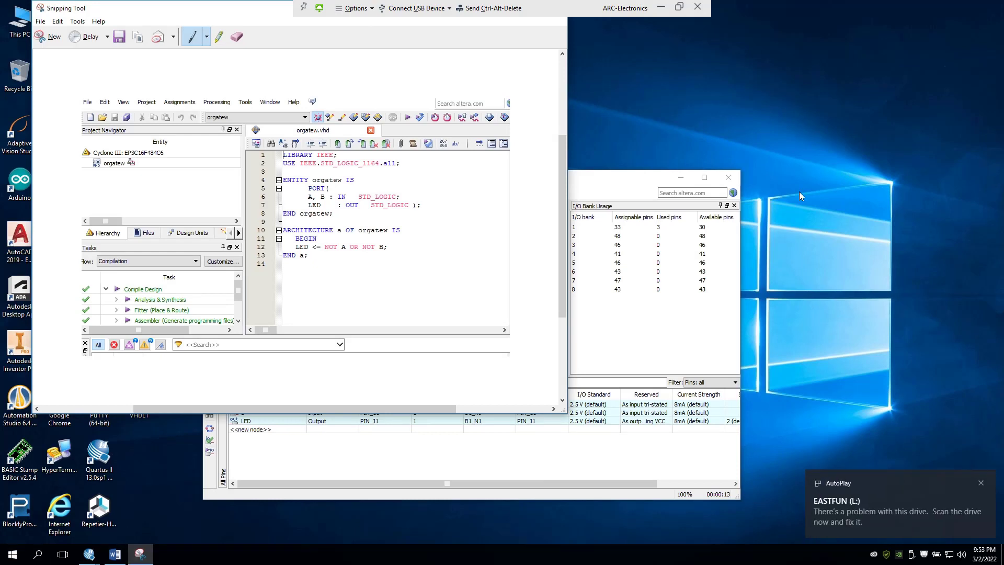
Minimize the remote desktop and open VHDL1.docx from the EASTFUN (L:) drive on the local computer.
click(663, 8)
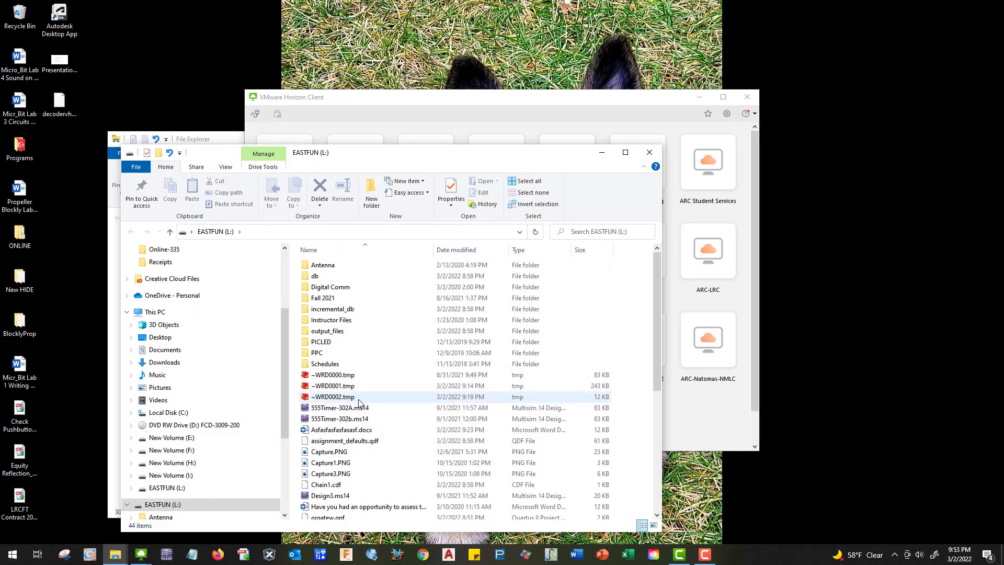
scroll(314, 418, down, 7)
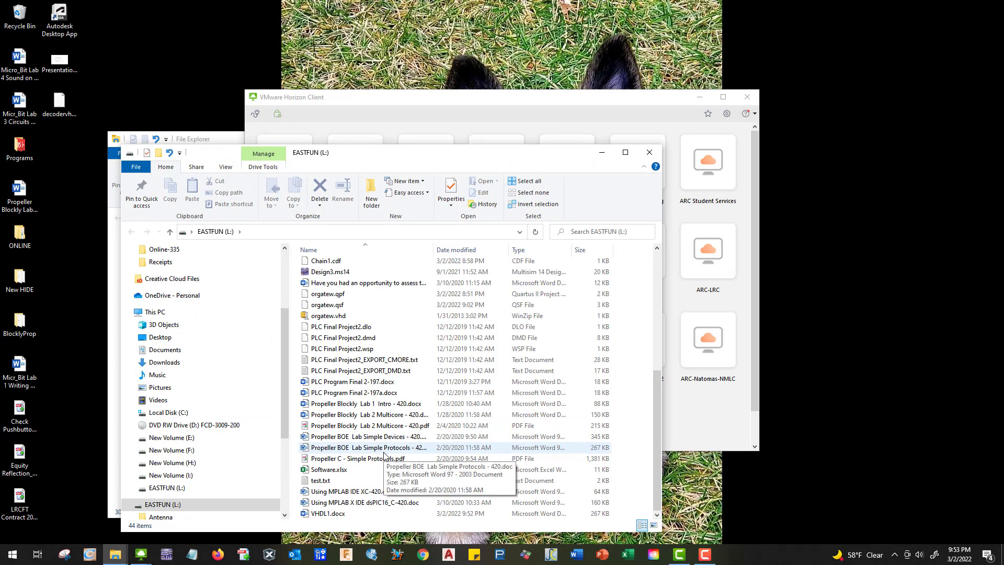
click(381, 513)
double_click(381, 514)
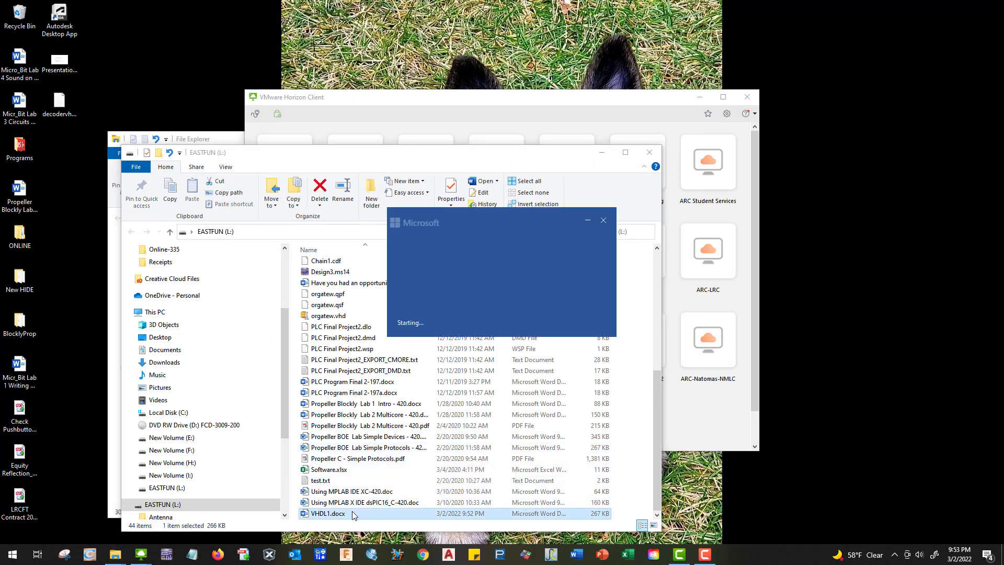